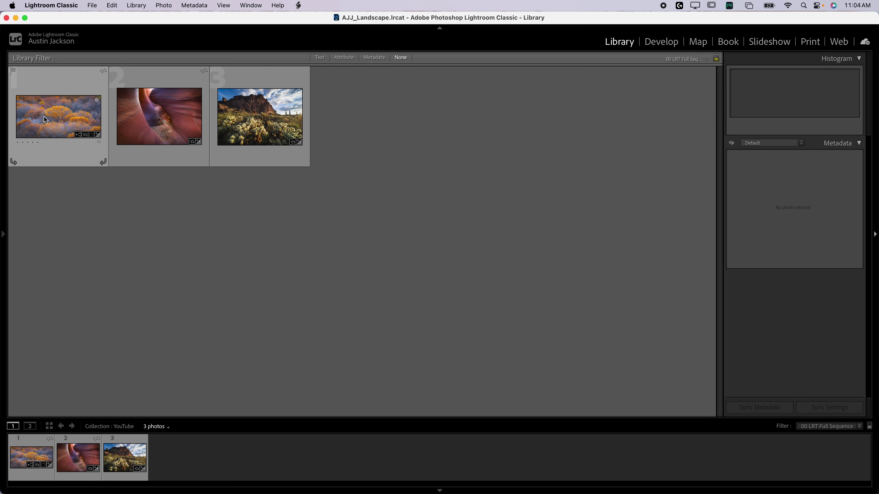
View the autumn trees photo large, step through the other landscapes, then go back to Grid view.
double_click(59, 117)
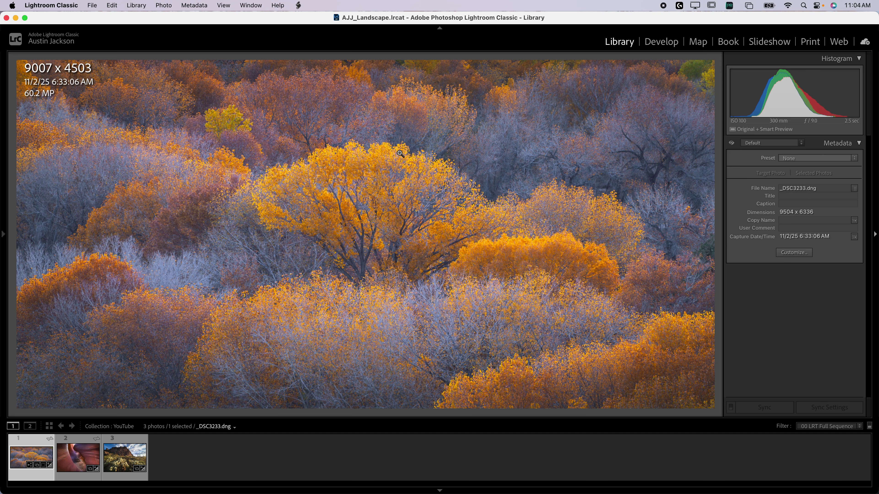
key(Right)
key(Right)
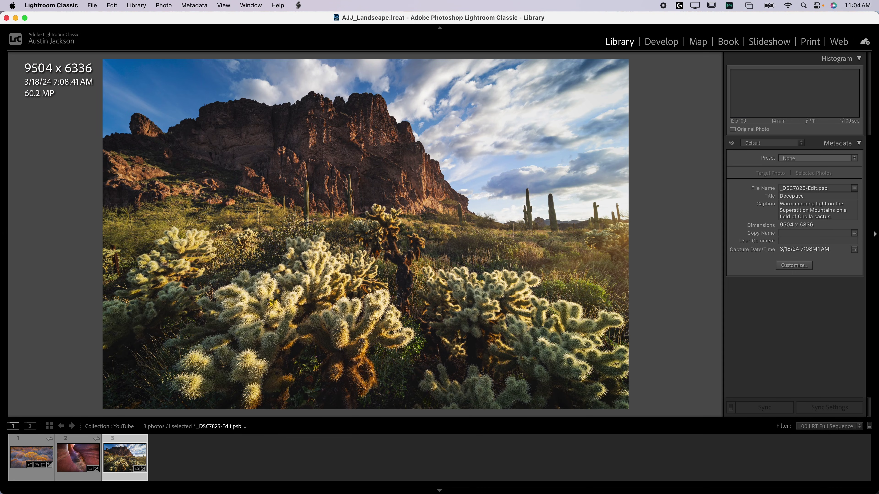
key(Left)
key(Left)
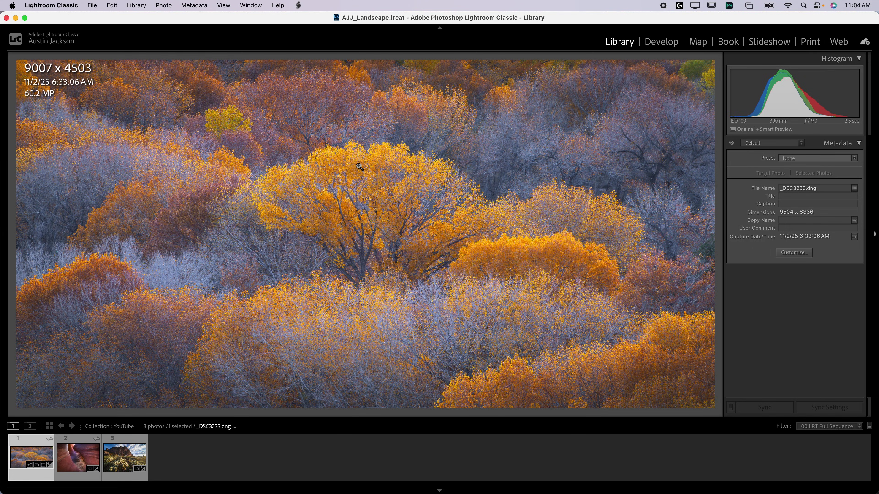
click(50, 425)
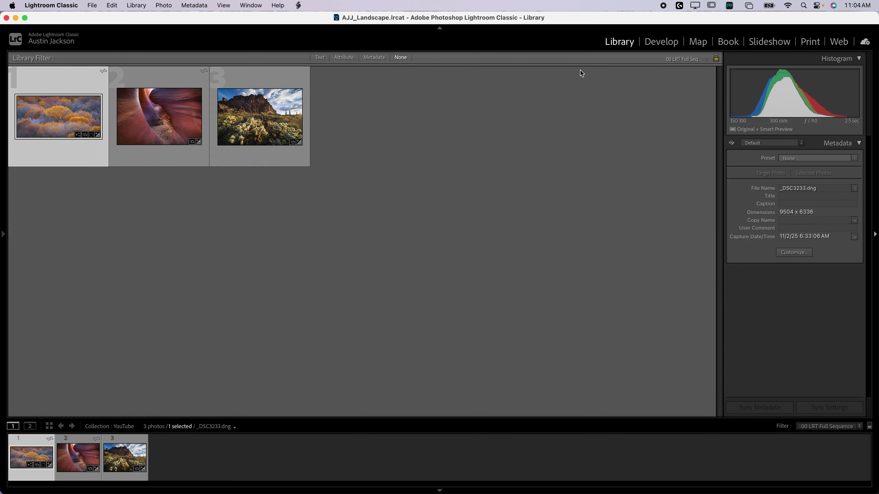
Send the autumn trees photo via Edit In > Luminar Neo as a copy with Lightroom adjustments.
right_click(63, 117)
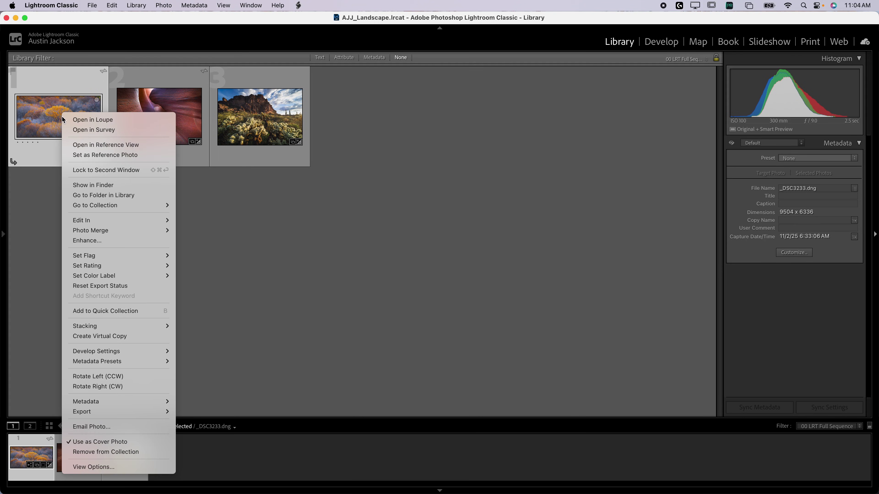
mouse_move(103, 223)
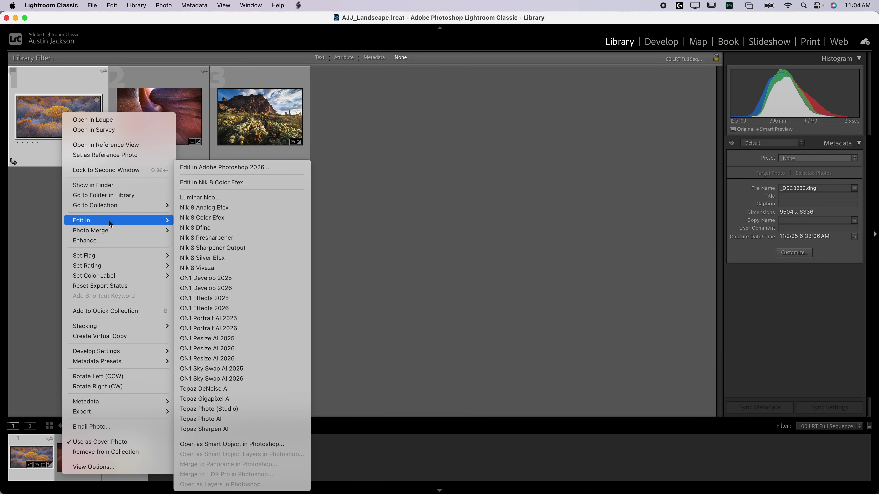
click(199, 198)
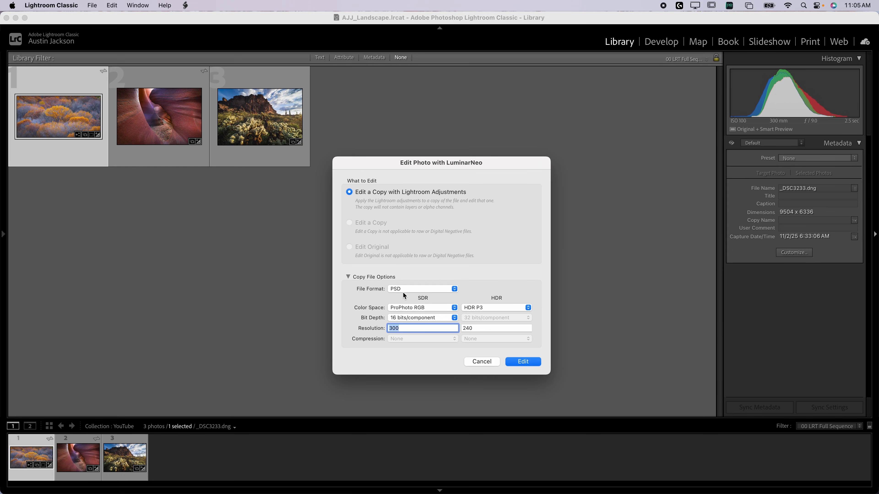
click(522, 362)
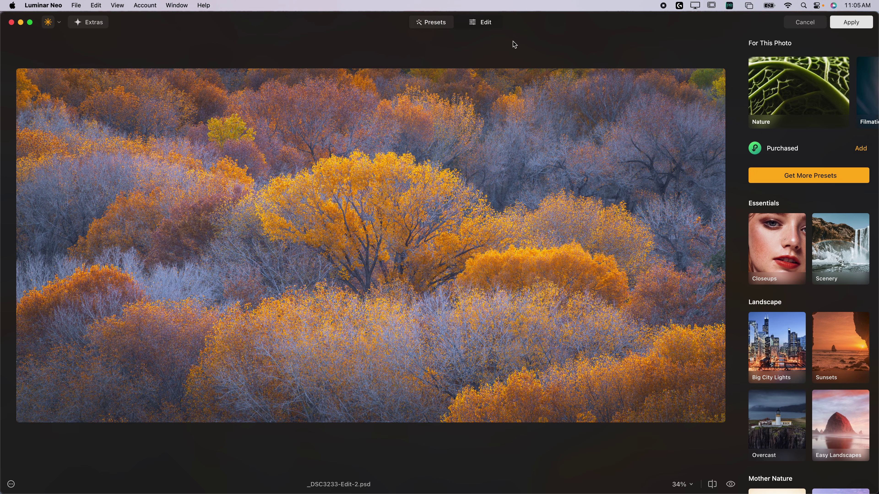
Switch _DSC3233-Edit-2.psd from presets to Edit tools and scroll to the Creative section.
click(488, 25)
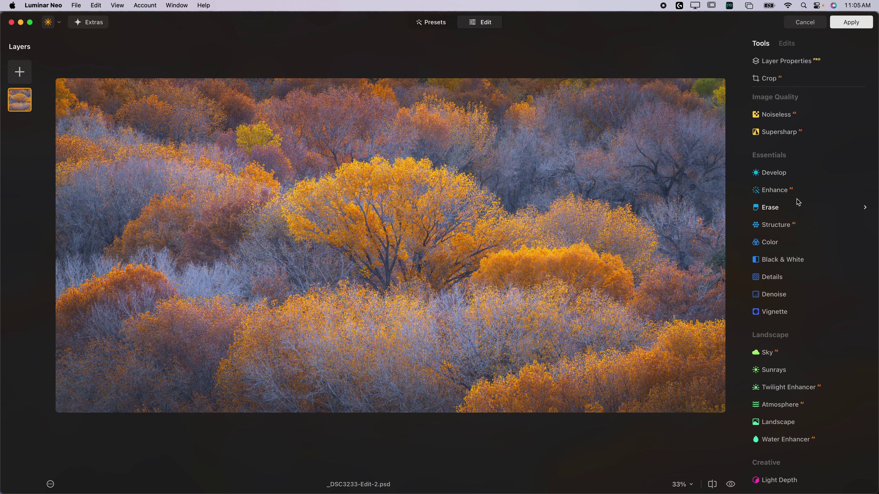
scroll(797, 199, down, 10)
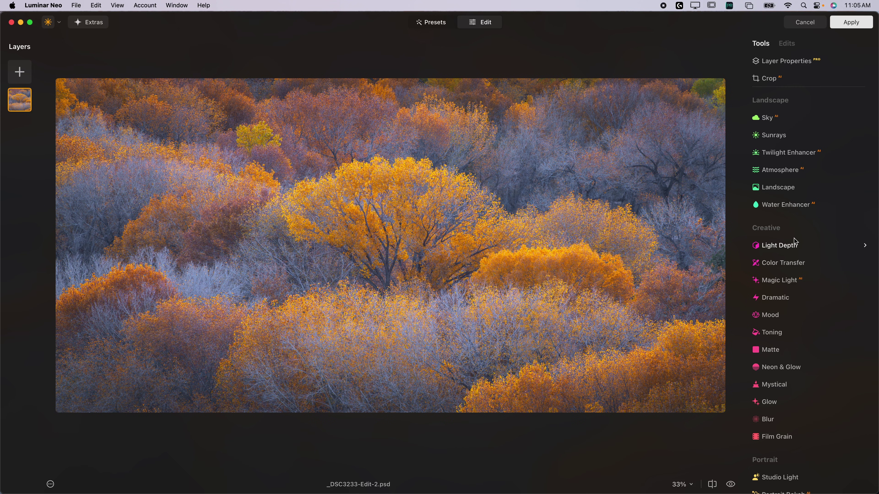
Open Light Depth and raise its Amount to 100.
click(799, 246)
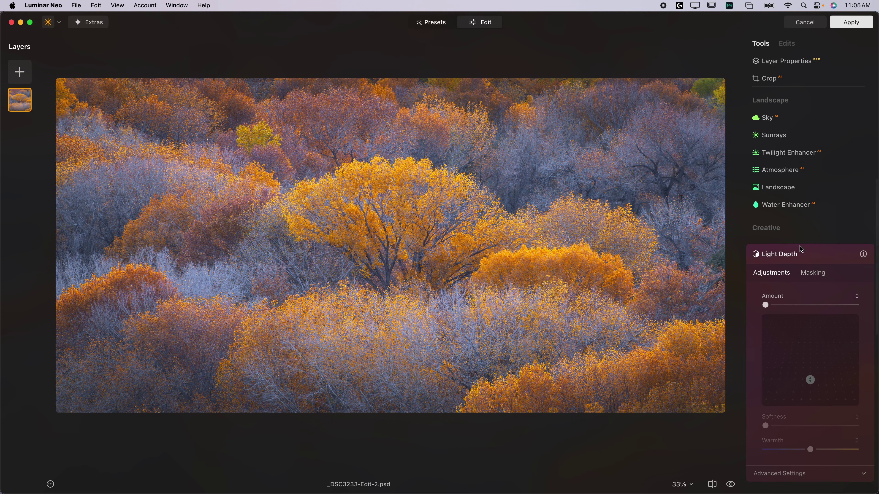
scroll(795, 250, down, 3)
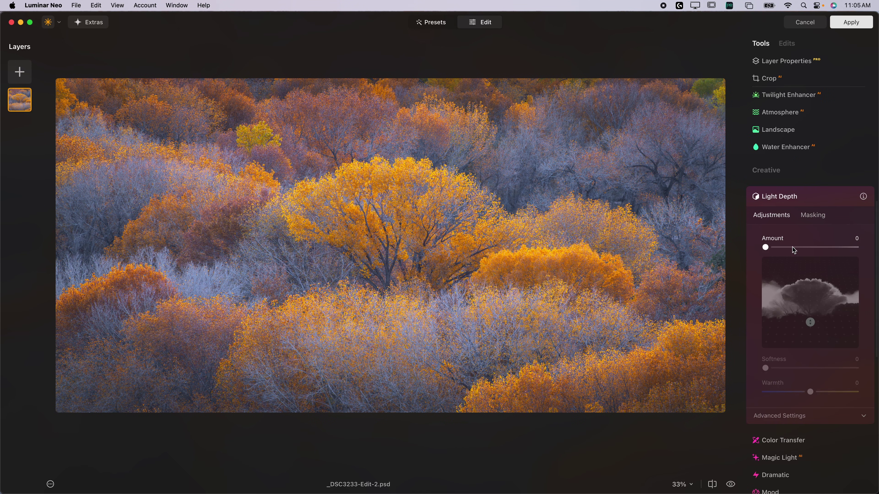
click(765, 248)
drag(765, 248, 855, 247)
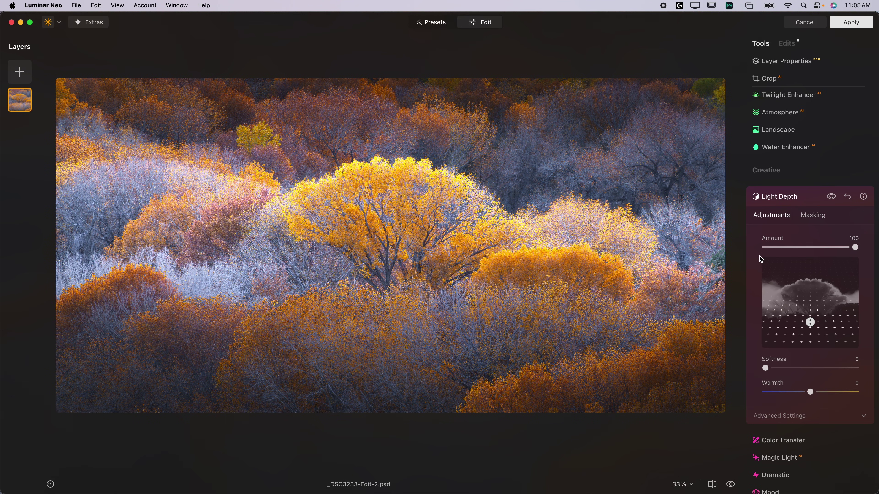
Reposition the light handles, set Softness to 42 and leave Warmth at 0.
mouse_move(800, 294)
mouse_move(810, 323)
mouse_down()
mouse_move(810, 287)
mouse_move(811, 342)
mouse_move(807, 305)
mouse_move(804, 320)
mouse_up()
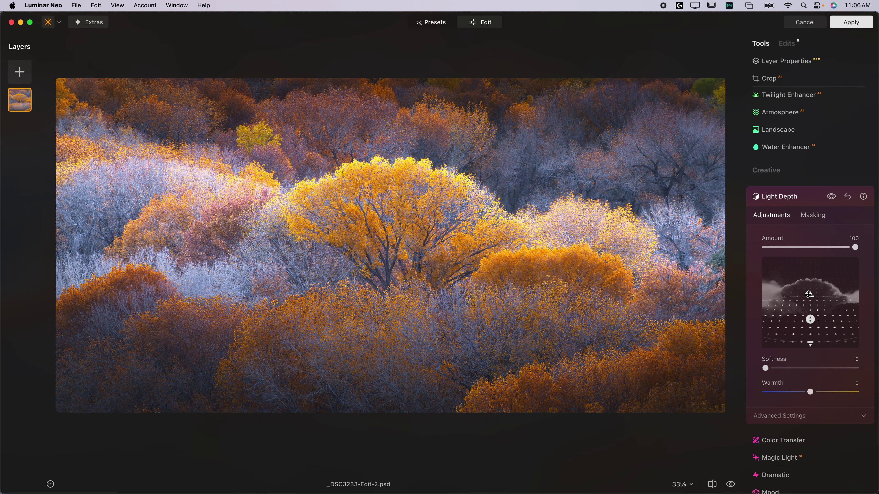
mouse_move(810, 341)
mouse_down()
mouse_move(807, 315)
mouse_move(809, 346)
mouse_move(810, 332)
mouse_up()
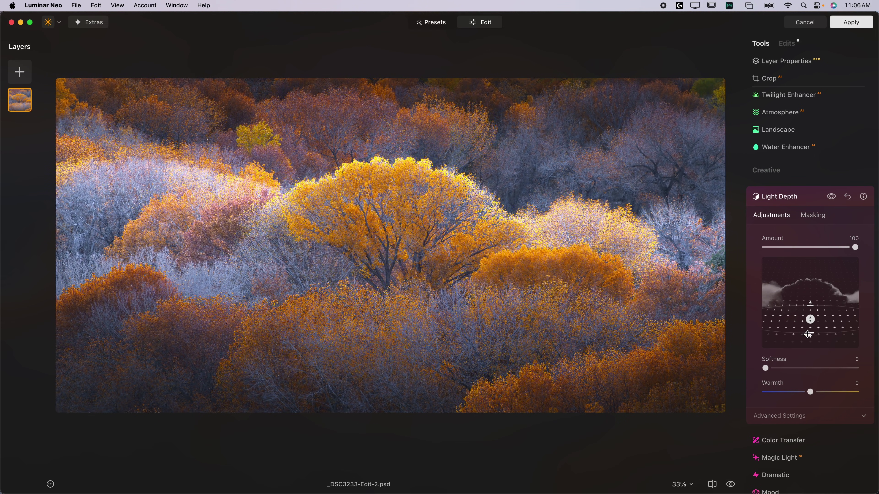
drag(765, 368, 803, 368)
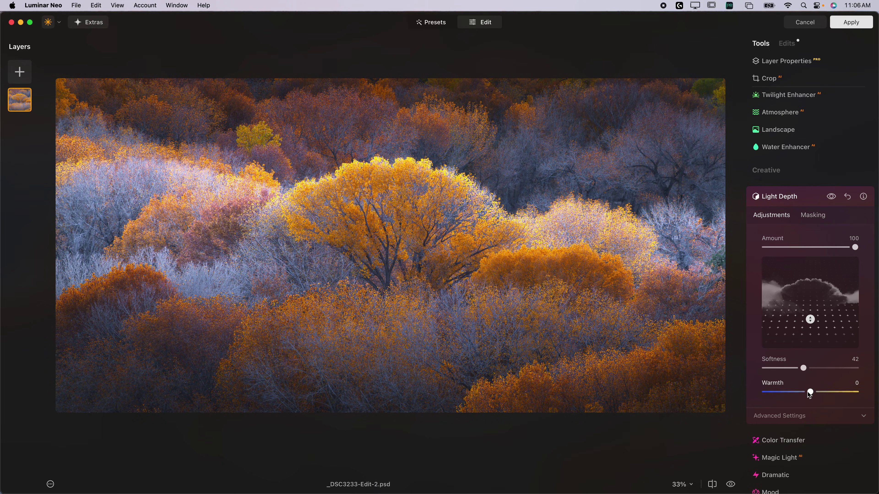
mouse_move(810, 393)
mouse_down()
mouse_move(792, 393)
mouse_move(833, 396)
mouse_move(805, 394)
mouse_up()
Expand Advanced Settings, try Brightness Near and Far at -50, and lower Light Depth Amount to 61.
click(778, 416)
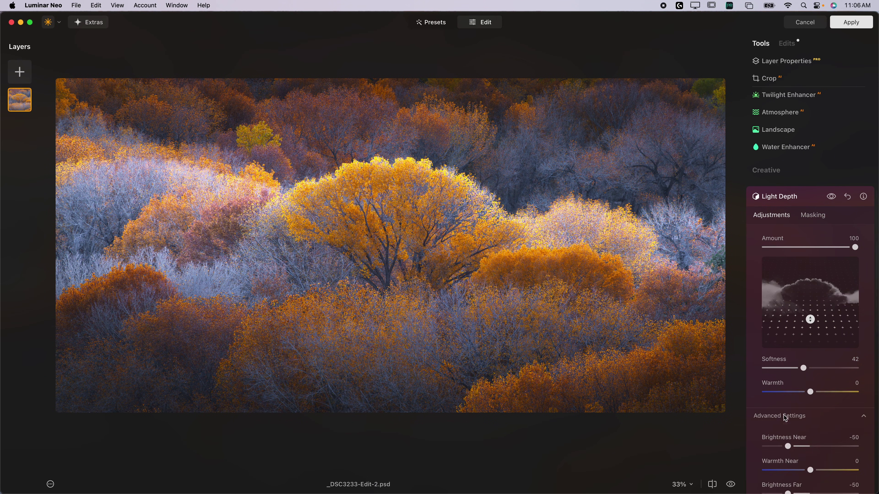
scroll(765, 405, down, 4)
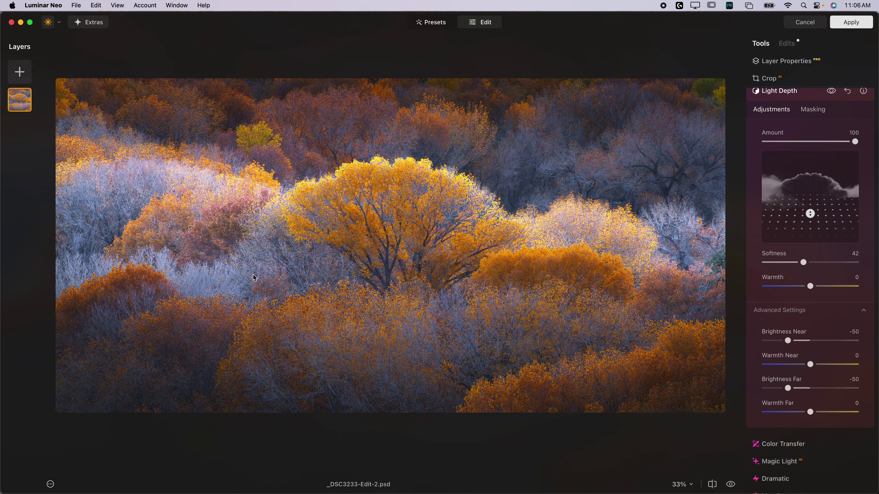
mouse_move(788, 340)
mouse_down()
mouse_move(747, 338)
mouse_move(787, 340)
mouse_up()
mouse_move(790, 391)
mouse_down()
mouse_move(775, 389)
mouse_move(788, 390)
mouse_up()
drag(856, 144, 818, 145)
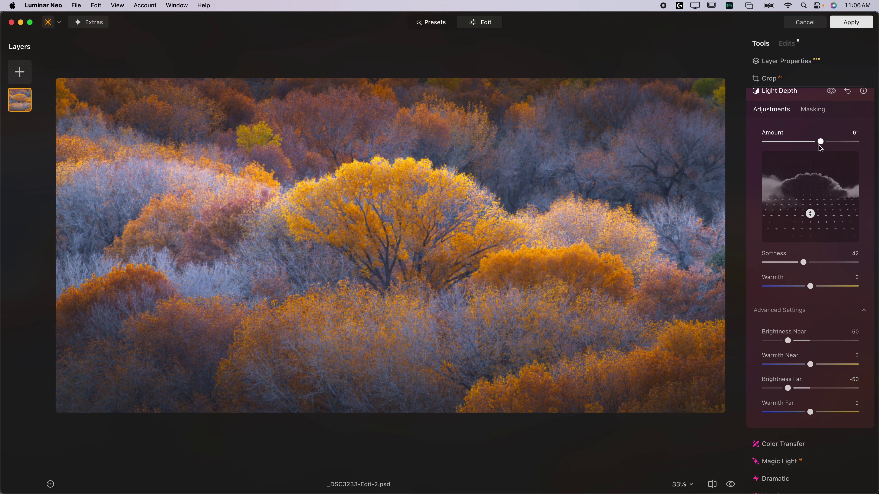
scroll(818, 145, up, 2)
click(832, 136)
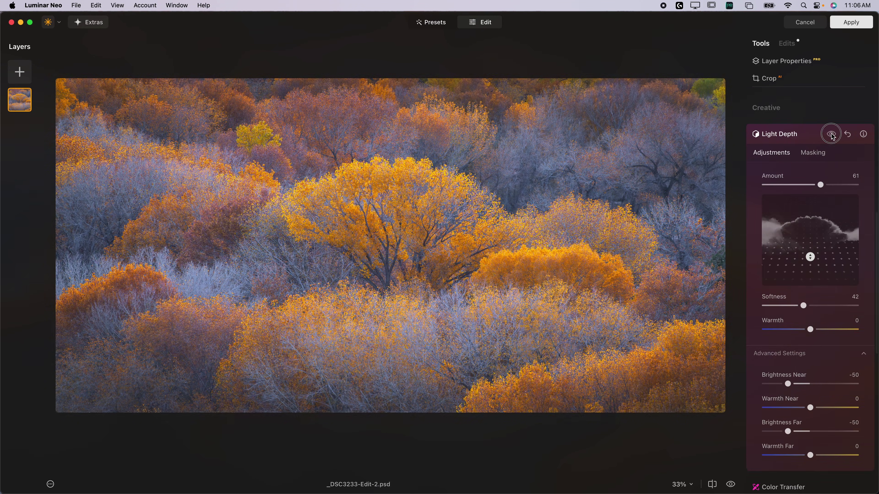
click(833, 136)
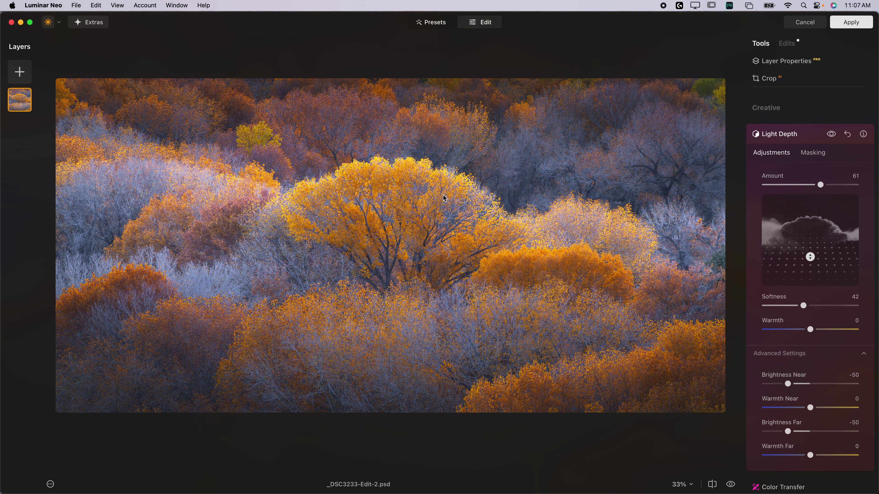
scroll(445, 198, up, 5)
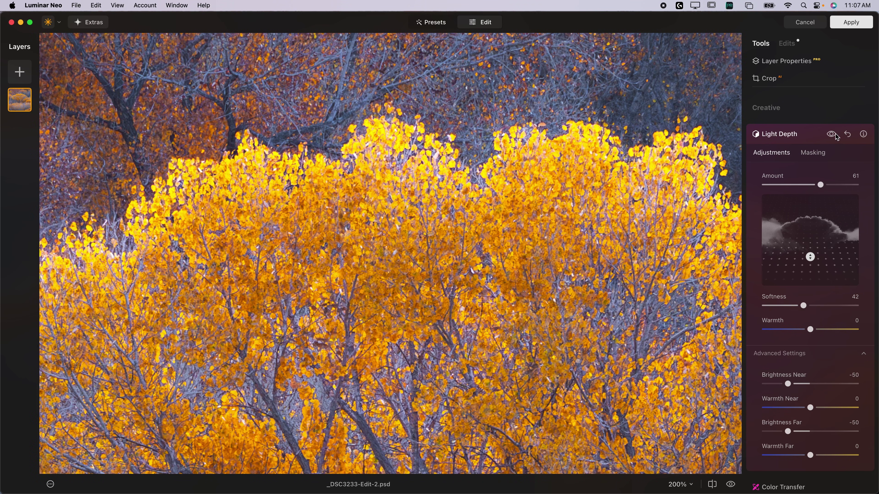
click(832, 135)
click(832, 134)
drag(187, 257, 352, 225)
drag(284, 213, 390, 194)
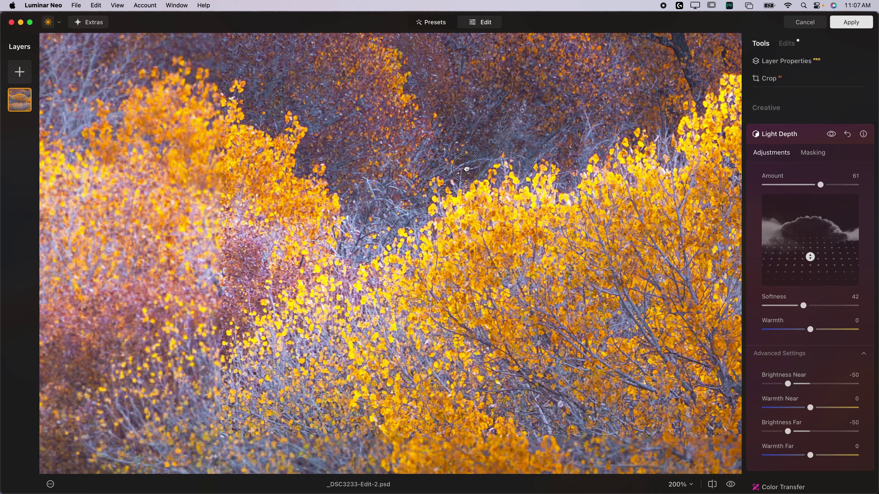
click(831, 135)
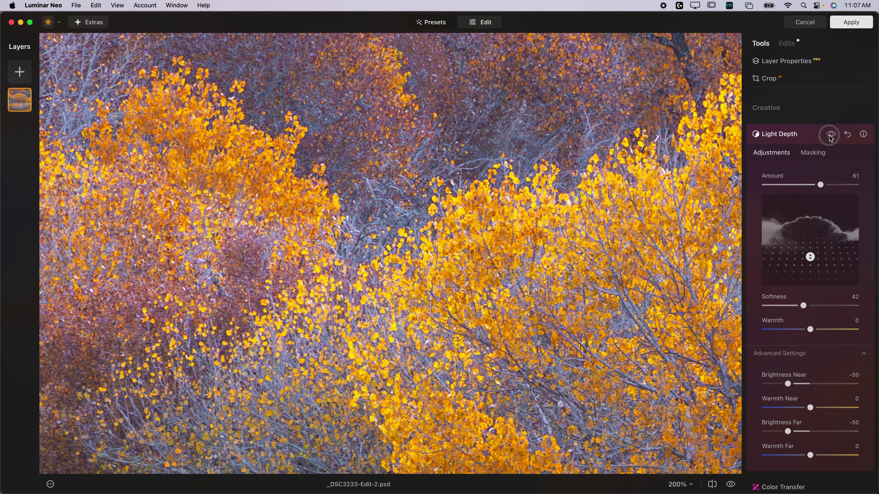
click(832, 135)
click(832, 135)
click(832, 135)
key(super+0)
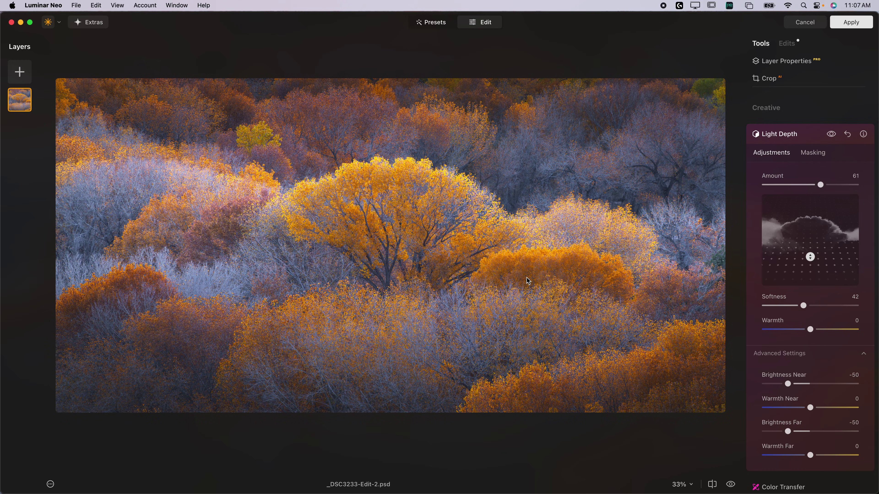
click(855, 21)
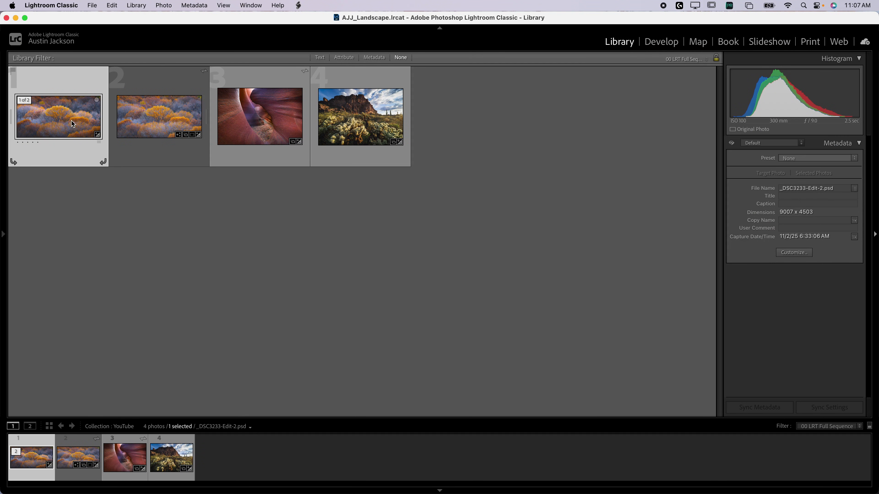
Compare the edited autumn trees copy with the original _DSC3233.dng, then open the slot-canyon photo large.
double_click(72, 123)
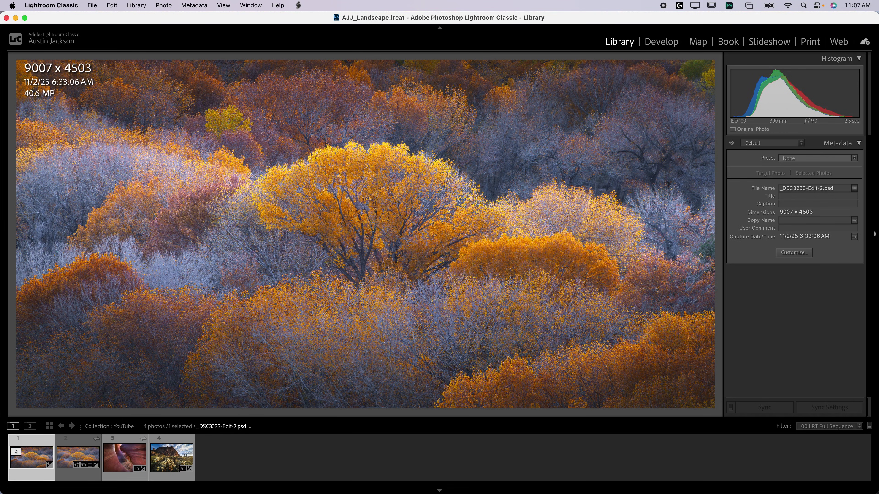
click(78, 457)
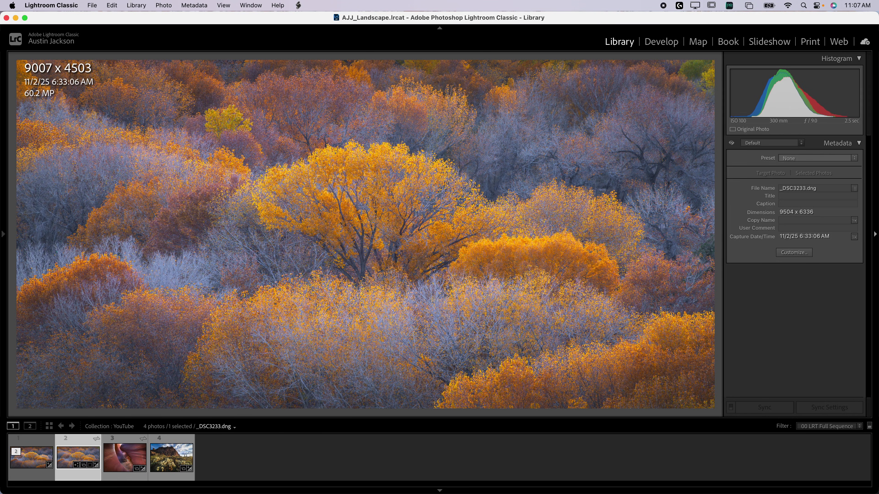
key(Left)
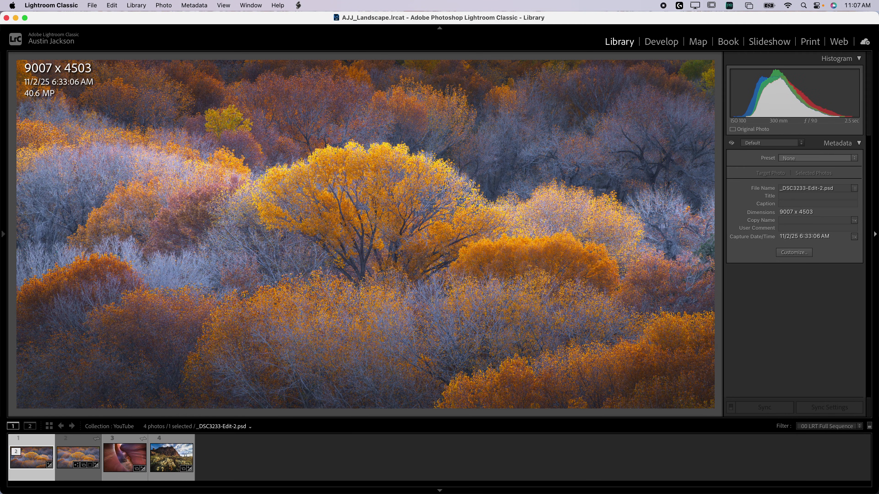
click(124, 457)
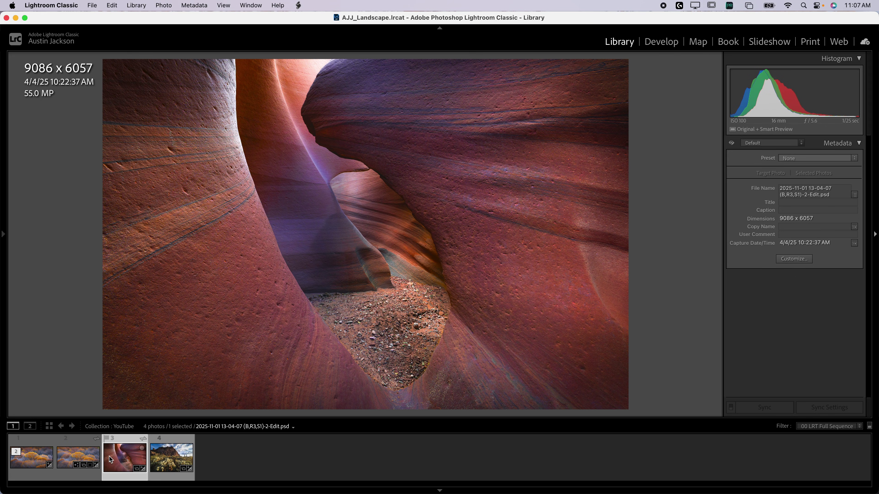
Send the slot-canyon photo via Edit In > Luminar Neo as a PSD copy with Lightroom adjustments.
right_click(121, 459)
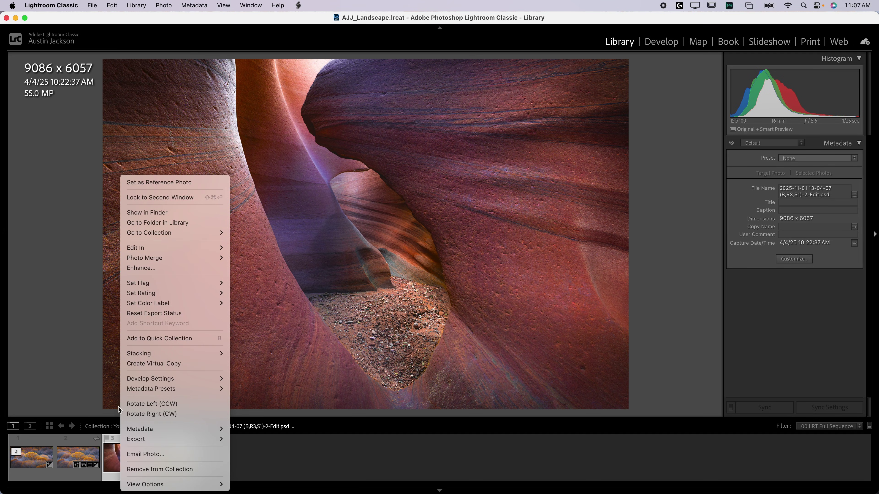
mouse_move(173, 248)
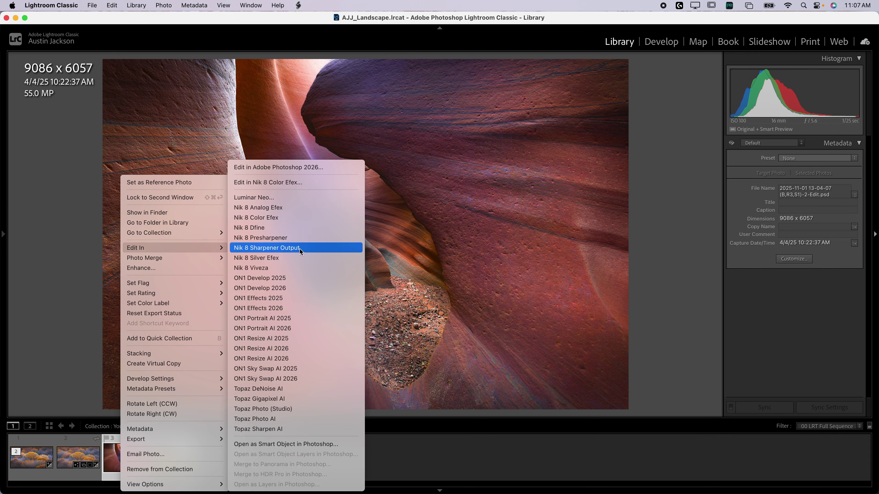
click(284, 198)
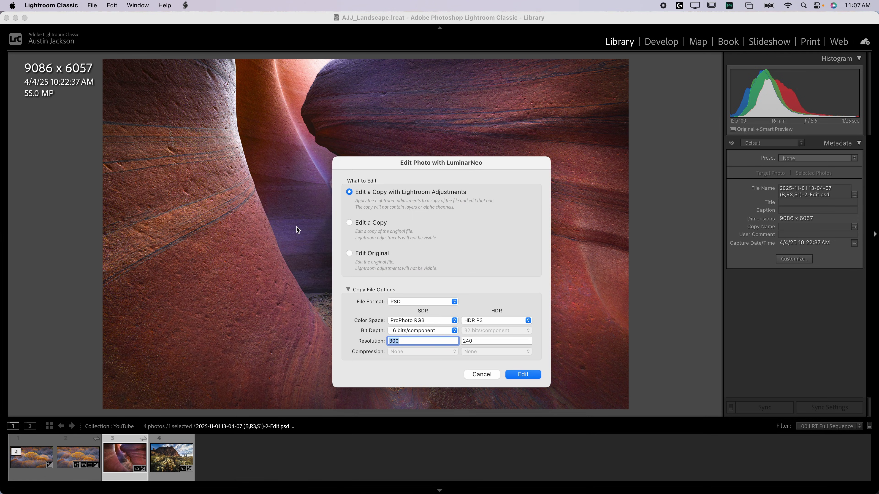
click(525, 376)
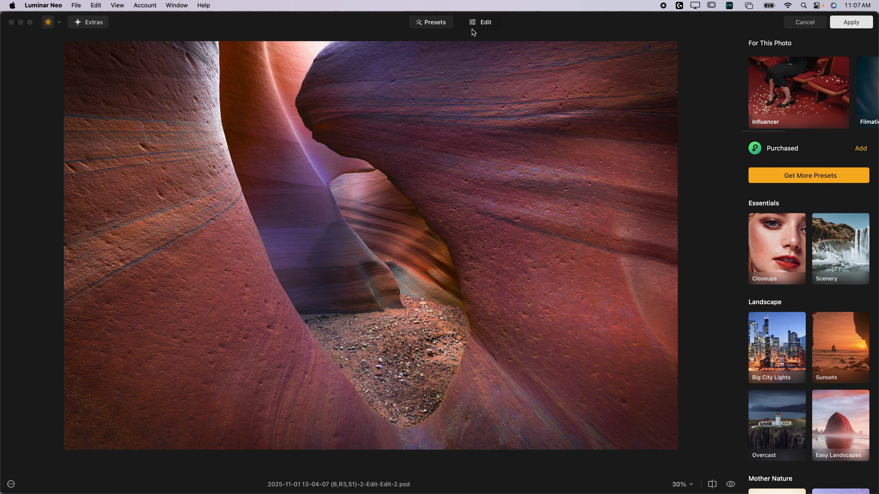
Open Creative > Light Depth for the canyon photo and set Amount to 100.
click(473, 26)
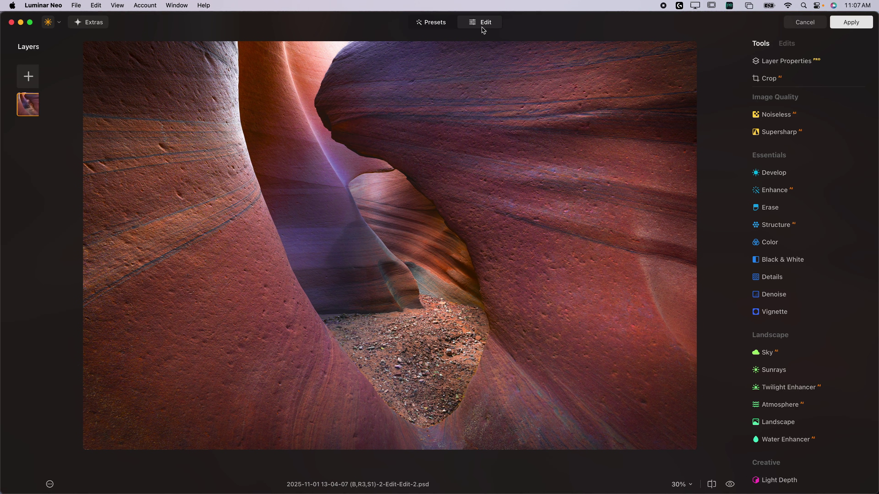
scroll(769, 300, down, 4)
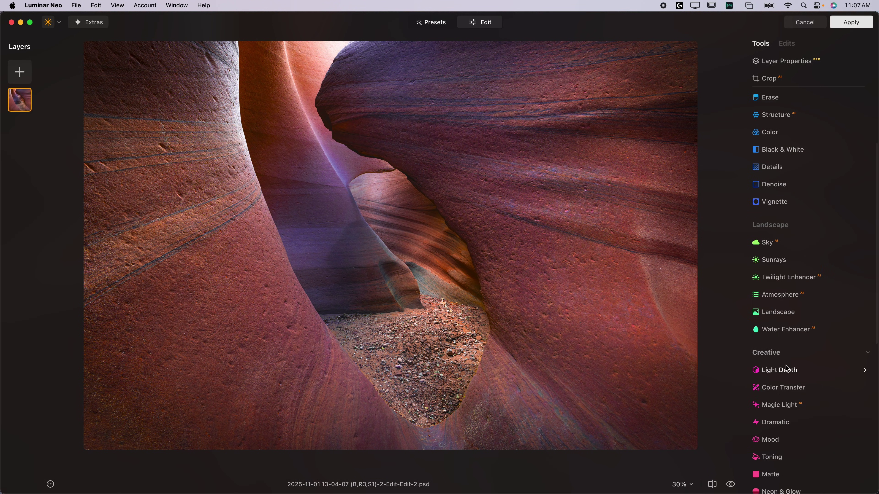
click(789, 375)
drag(765, 318, 855, 318)
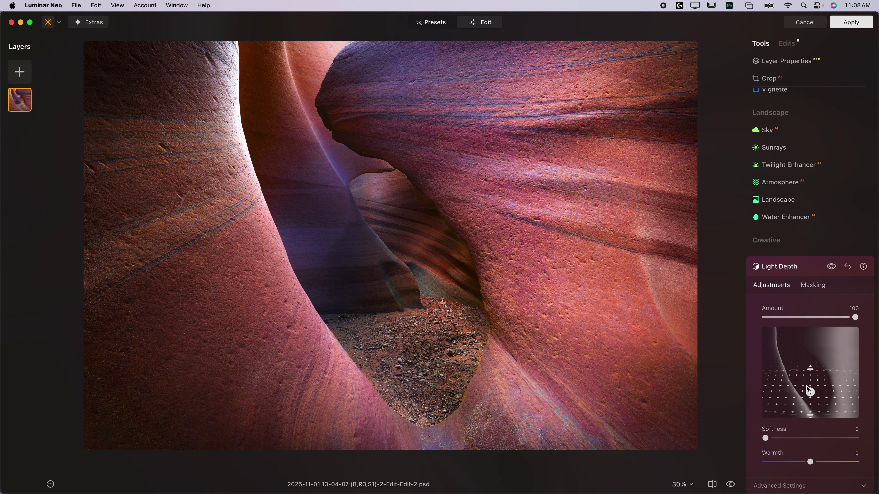
Move the light source up then back down, and set Softness to 31.
drag(810, 393, 788, 344)
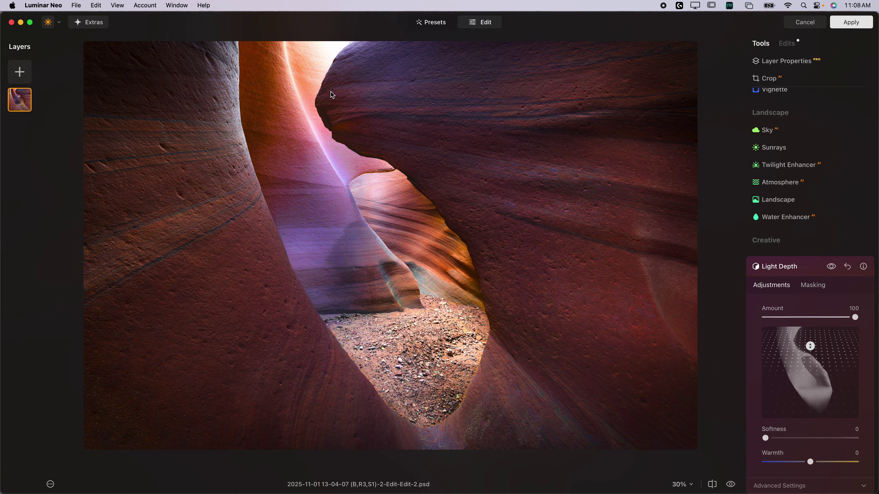
mouse_move(812, 346)
mouse_down()
mouse_move(813, 363)
mouse_move(805, 347)
mouse_move(812, 355)
mouse_up()
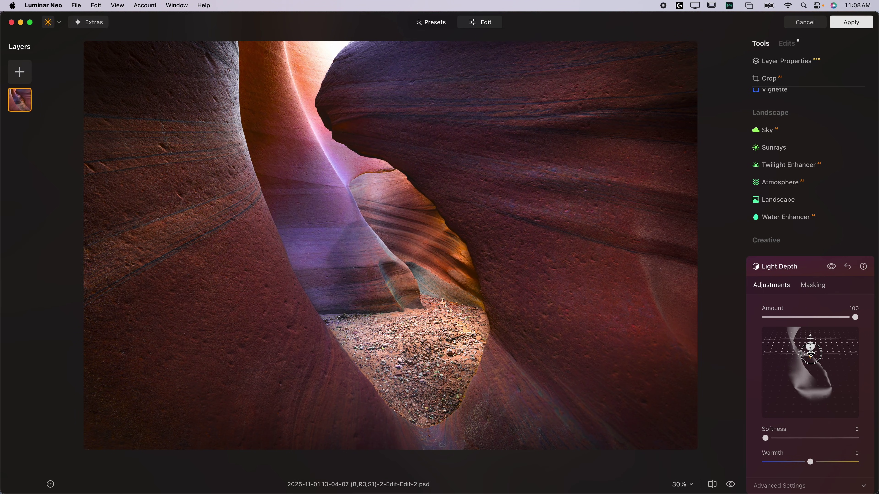
drag(766, 439, 797, 441)
Toggle Light Depth off and on to compare before and after.
click(832, 267)
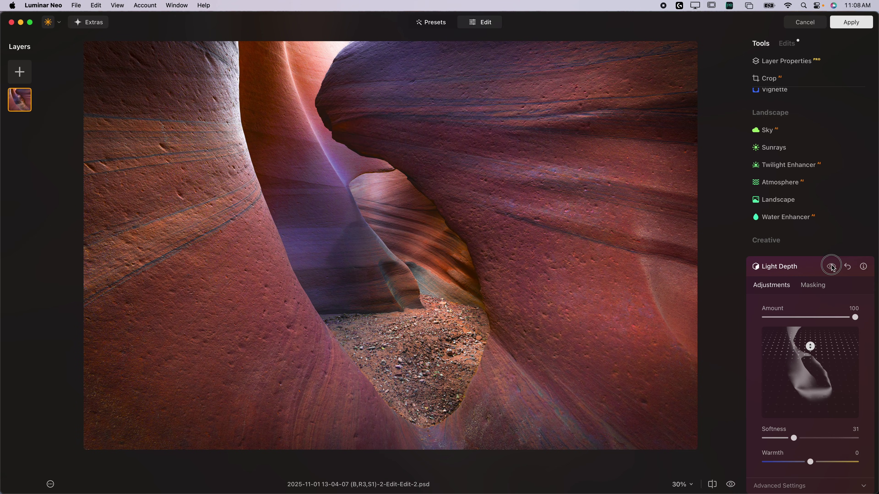
click(831, 266)
click(832, 267)
click(831, 267)
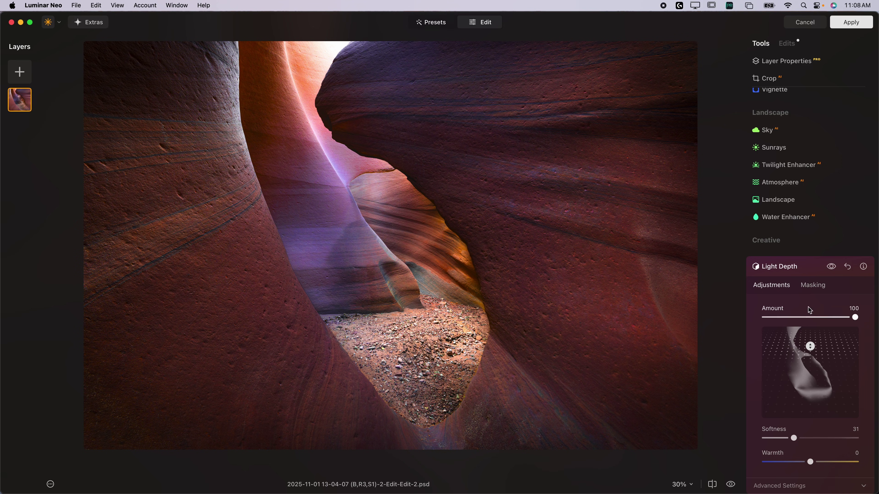
click(831, 268)
click(832, 269)
scroll(763, 420, down, 4)
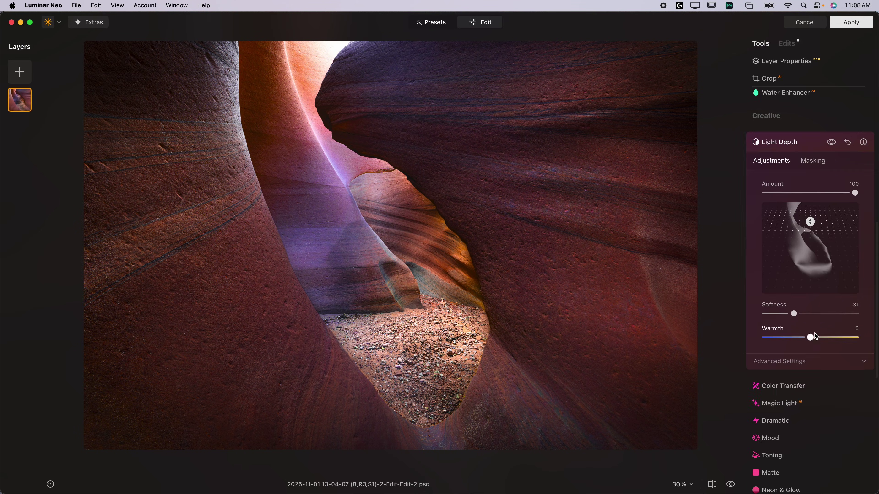
Warm the light to 17, expand Advanced Settings, set Warmth Near to -14 and try Warmth Far.
mouse_move(811, 338)
mouse_down()
mouse_move(828, 339)
mouse_move(818, 339)
mouse_up()
click(792, 362)
scroll(796, 374, down, 2)
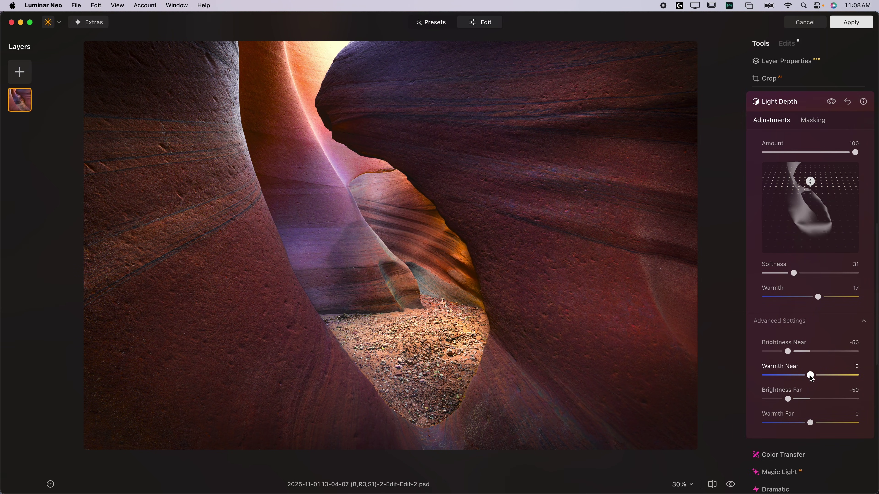
drag(810, 375, 804, 377)
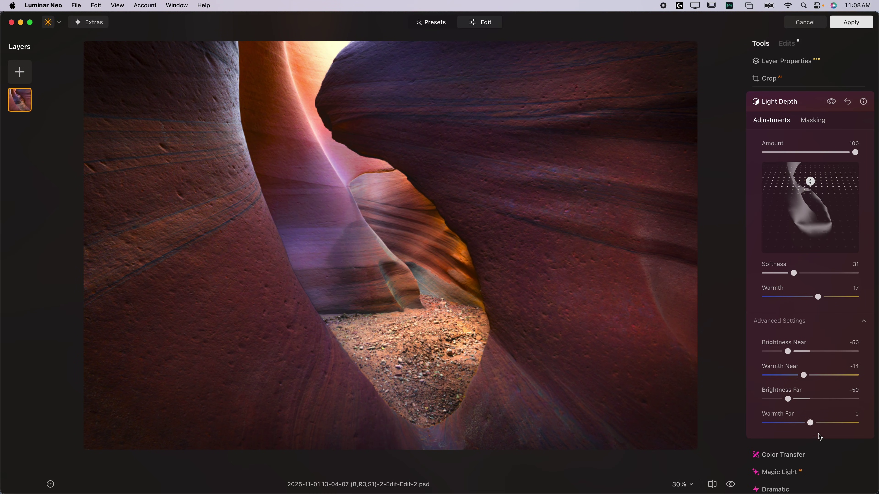
drag(812, 425, 746, 417)
Reset Warmth Far to 0 and set Brightness Near -28 and Brightness Far -57.
double_click(792, 420)
mouse_move(787, 400)
mouse_down()
mouse_move(810, 395)
mouse_move(710, 395)
mouse_move(851, 398)
mouse_move(738, 398)
mouse_move(784, 399)
mouse_up()
drag(787, 351, 798, 353)
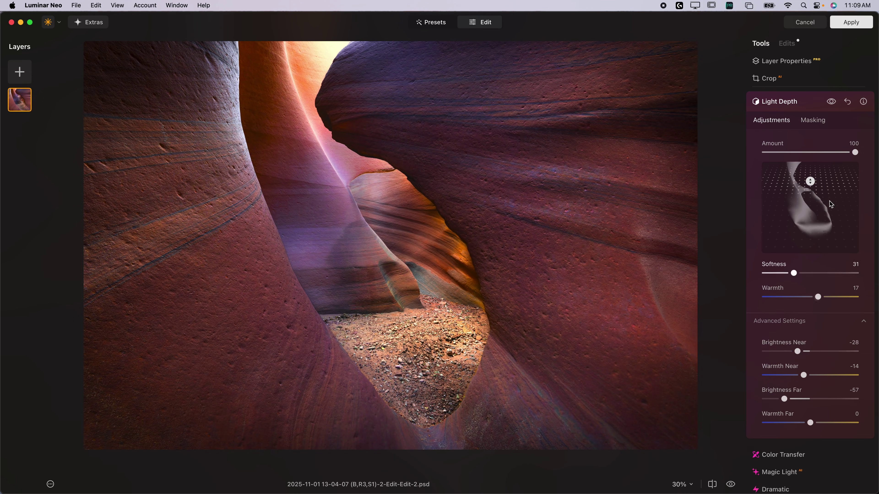
Toggle the Light Depth effect repeatedly to compare, leaving it on.
click(831, 102)
click(831, 102)
click(831, 103)
click(831, 103)
click(831, 102)
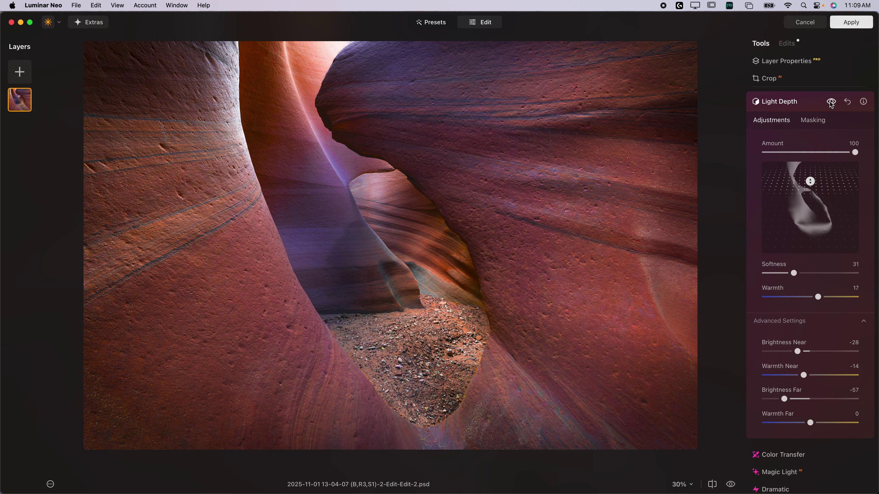
click(831, 103)
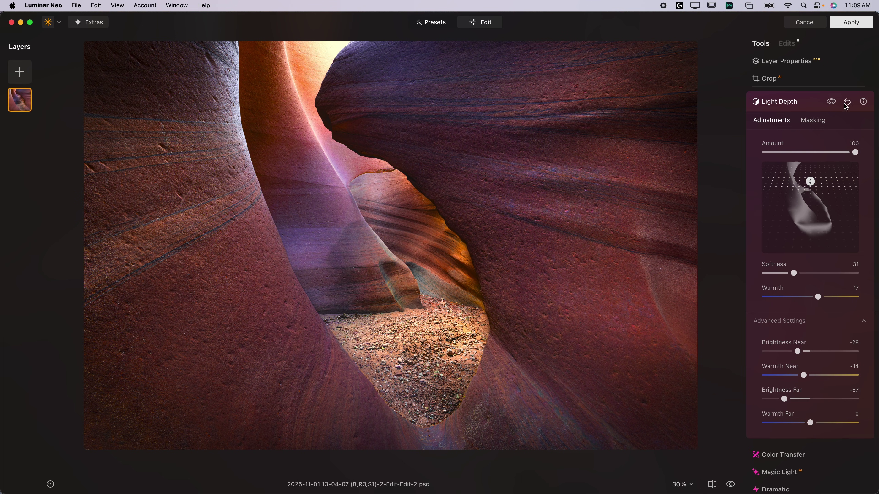
Compare the canyon photo with and without Light Depth, then Apply to save the copy to Lightroom.
click(832, 103)
click(832, 104)
click(833, 104)
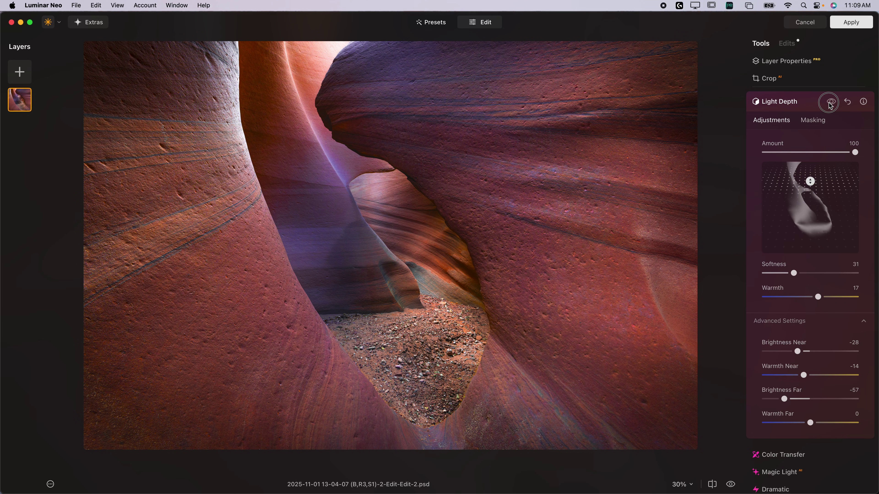
click(831, 103)
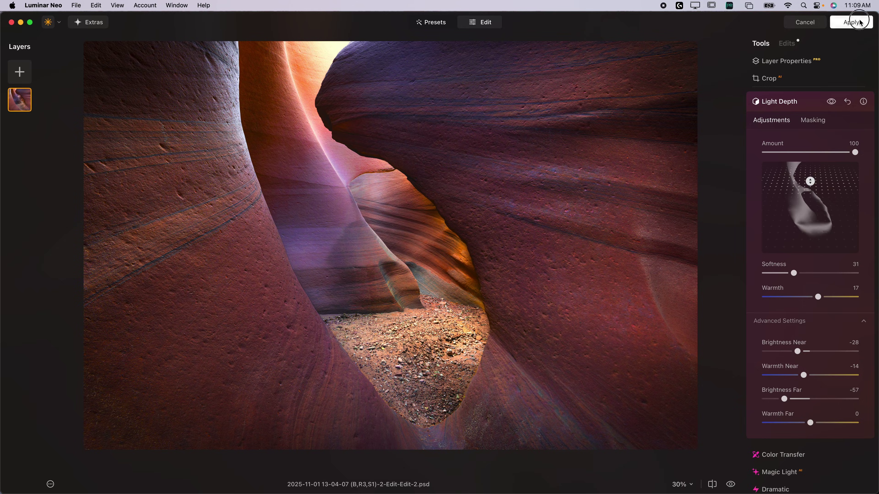
click(851, 21)
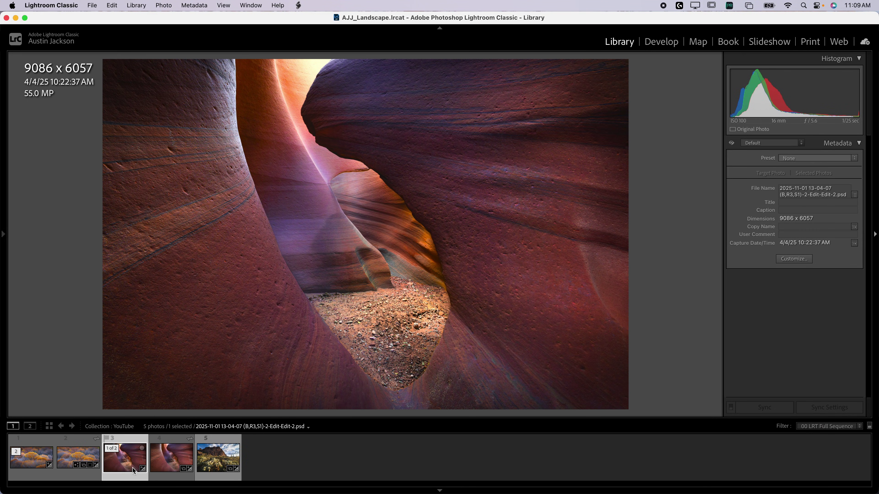
Select both canyon photo versions and view them side by side in Compare at 1:1 zoom.
click(162, 466)
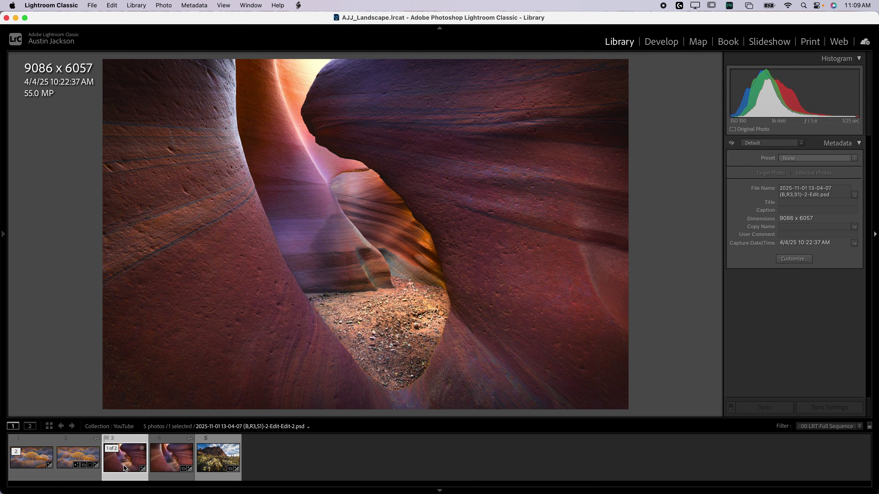
click(154, 464)
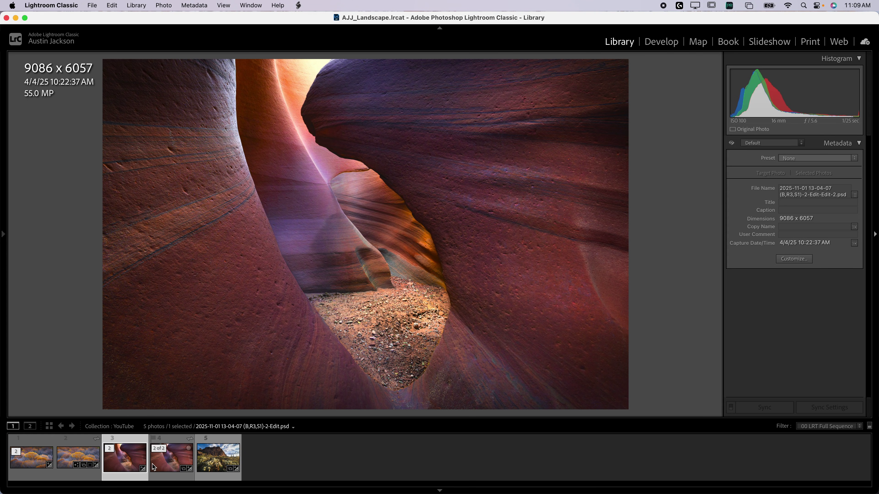
super+click(124, 466)
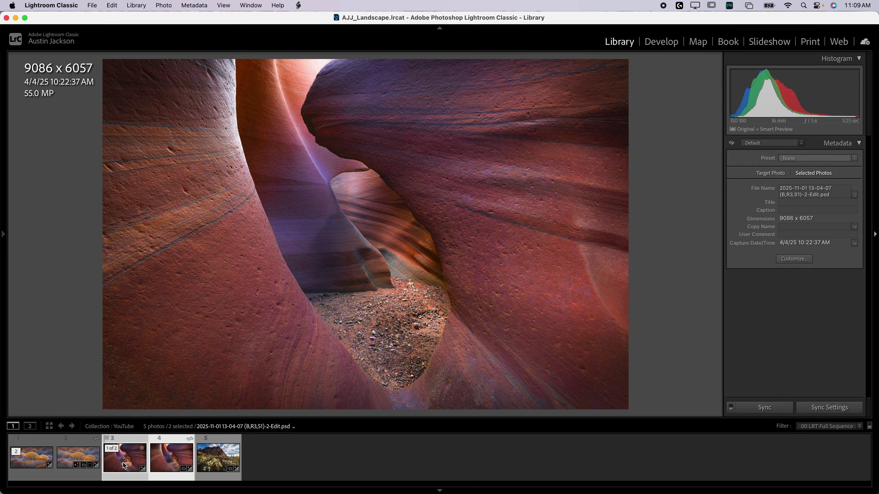
key(c)
click(218, 223)
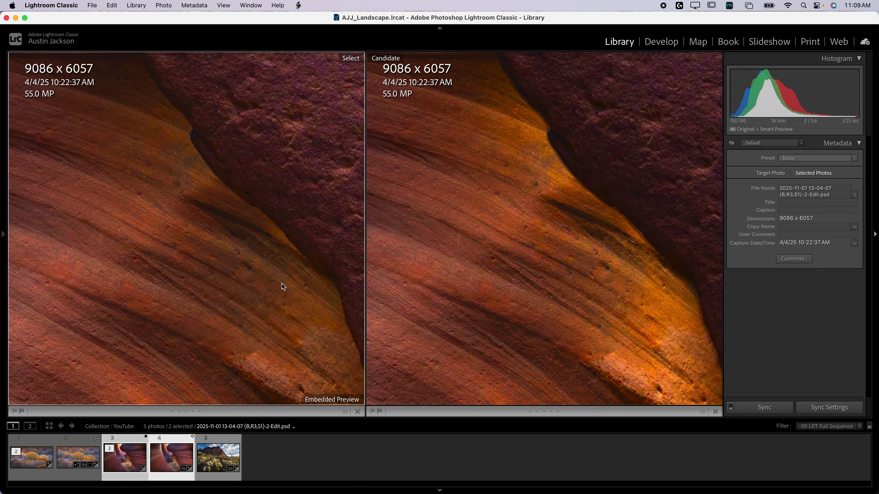
Pan both close-ups over the rock edge, rocky ground, pink face and purple slope, then fit to view.
drag(282, 284, 208, 227)
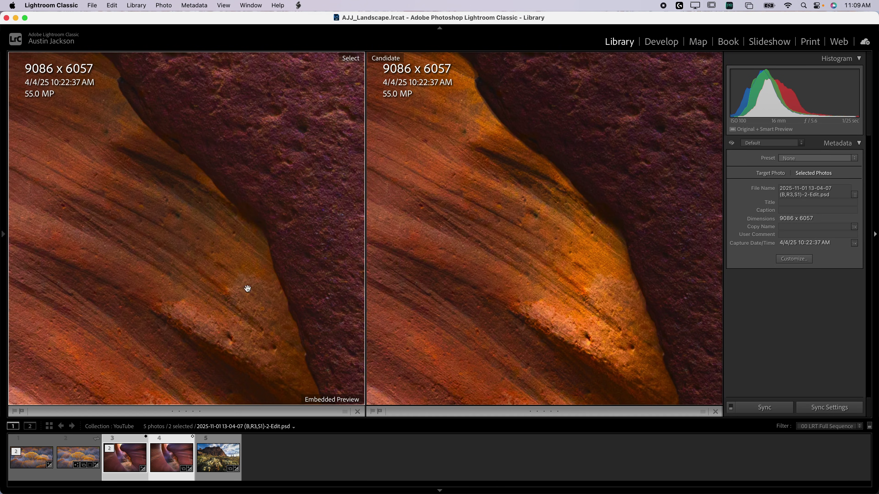
mouse_move(247, 288)
mouse_down()
mouse_move(196, 237)
mouse_move(211, 242)
mouse_move(195, 210)
mouse_up()
mouse_move(229, 335)
mouse_down()
mouse_move(215, 145)
mouse_move(141, 212)
mouse_move(190, 360)
mouse_move(243, 338)
mouse_move(109, 232)
mouse_move(217, 277)
mouse_move(243, 267)
mouse_up()
drag(105, 169, 178, 300)
drag(147, 141, 123, 251)
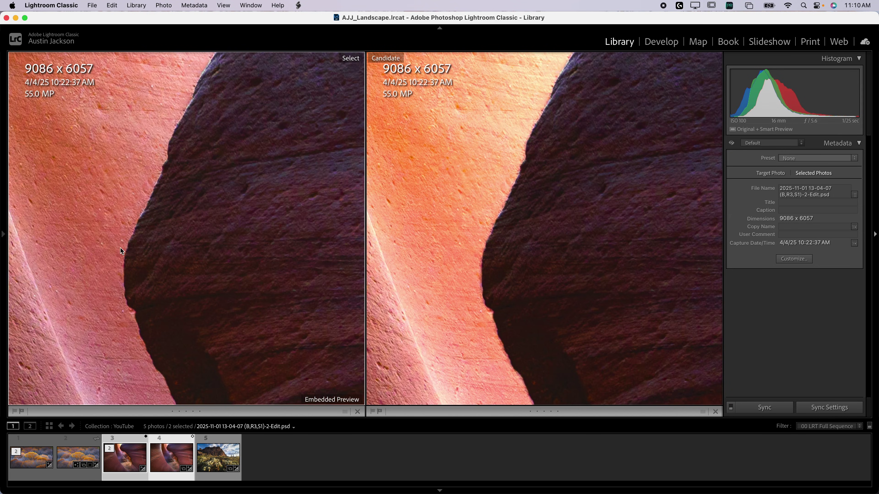
drag(189, 117, 98, 286)
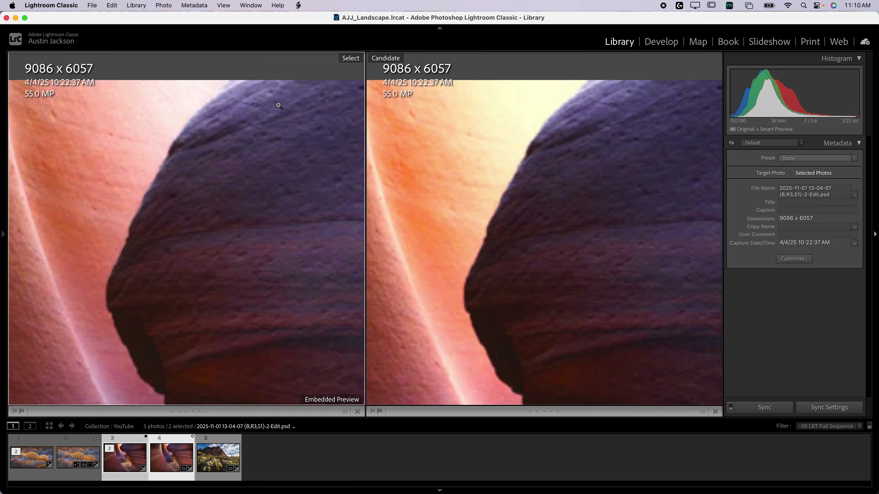
click(279, 106)
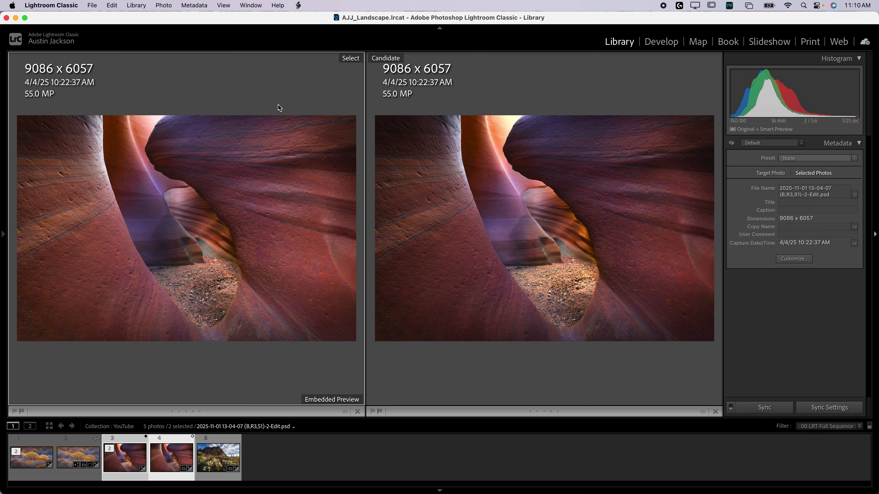
From Grid, send the cholla cactus photo to Luminar Neo as a copy with Lightroom adjustments.
key(g)
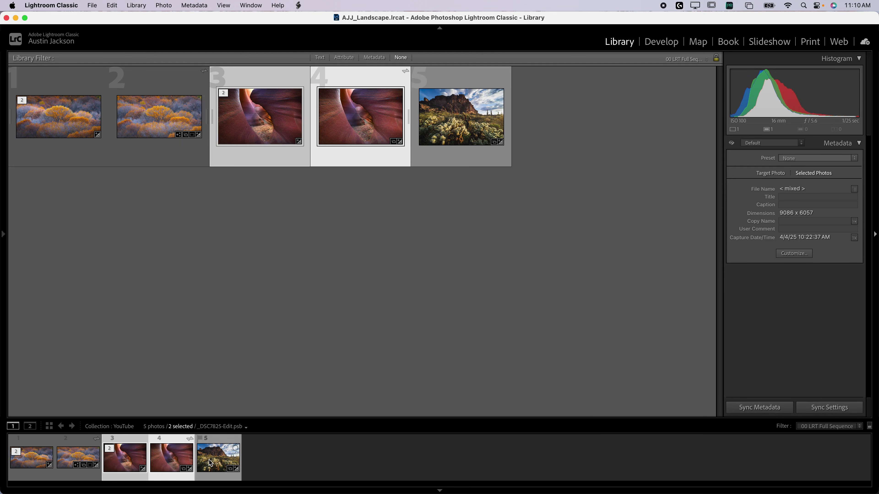
click(426, 148)
right_click(448, 125)
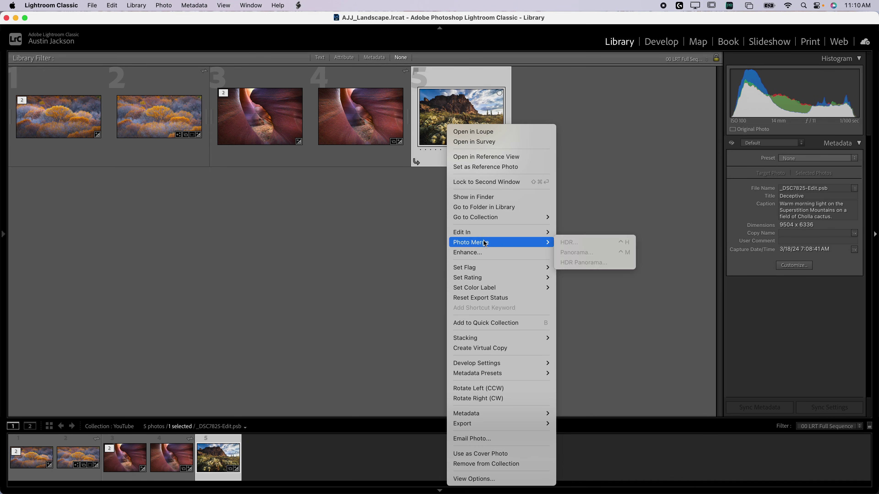
mouse_move(485, 233)
click(588, 198)
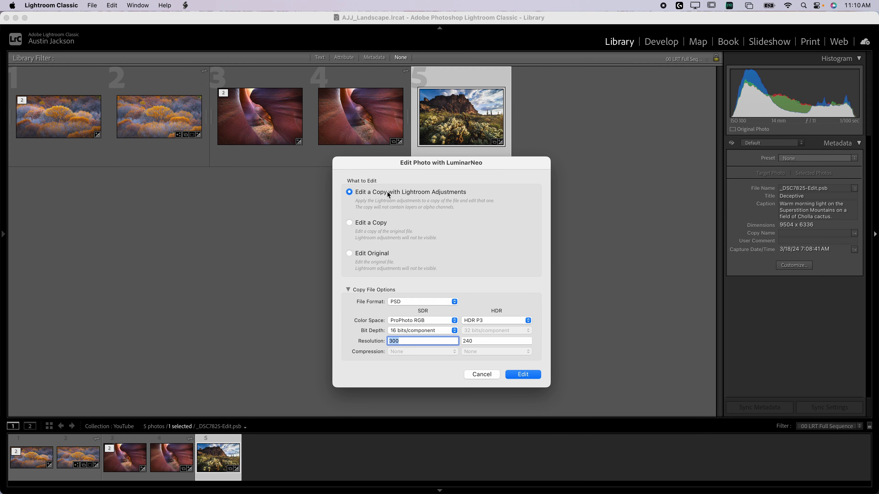
click(523, 374)
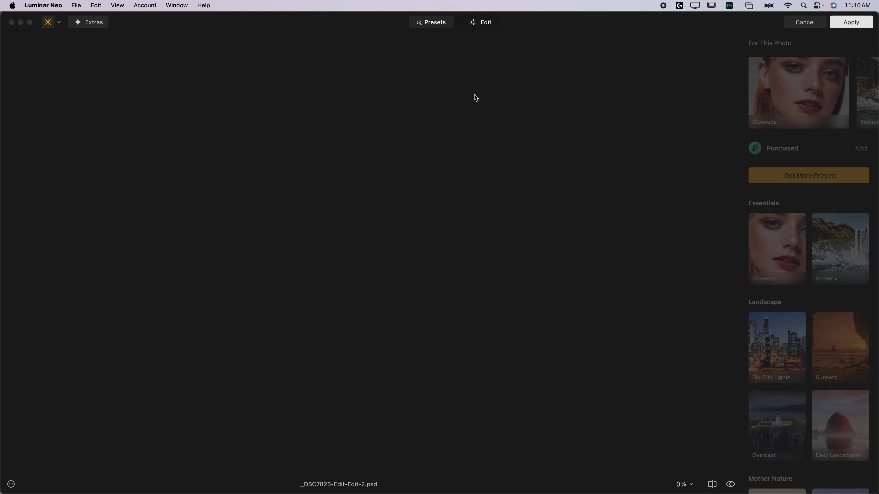
Apply Light Depth to the cholla photo at Amount 100 and move the light source in the depth map.
click(481, 24)
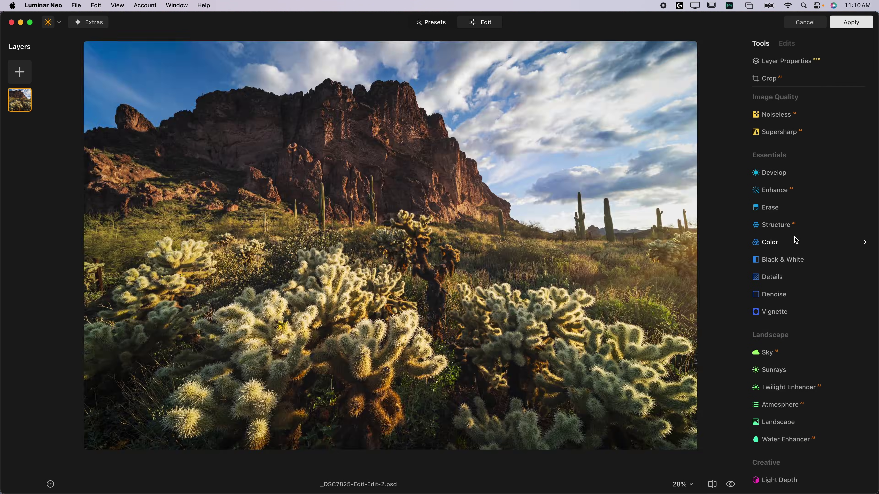
scroll(796, 240, down, 4)
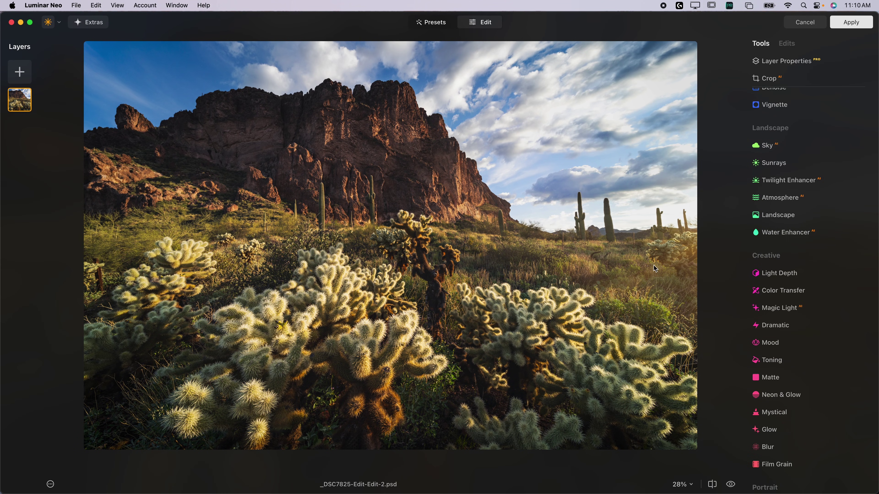
click(775, 274)
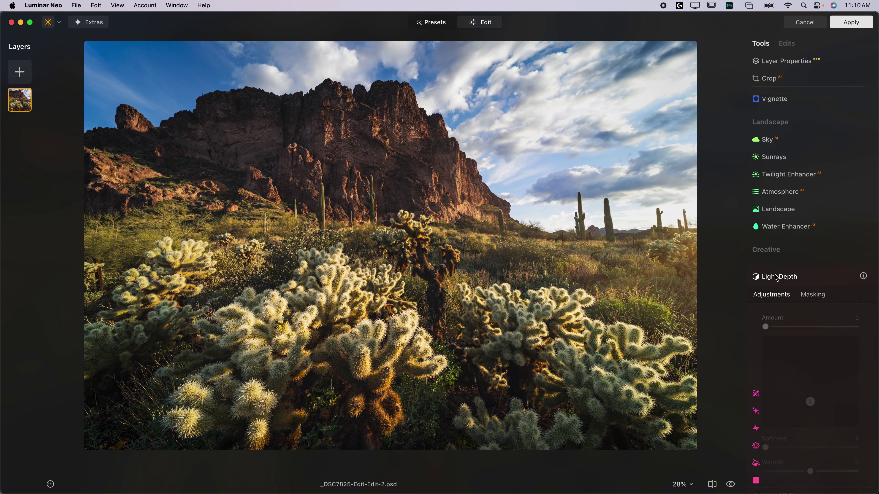
drag(766, 316, 864, 323)
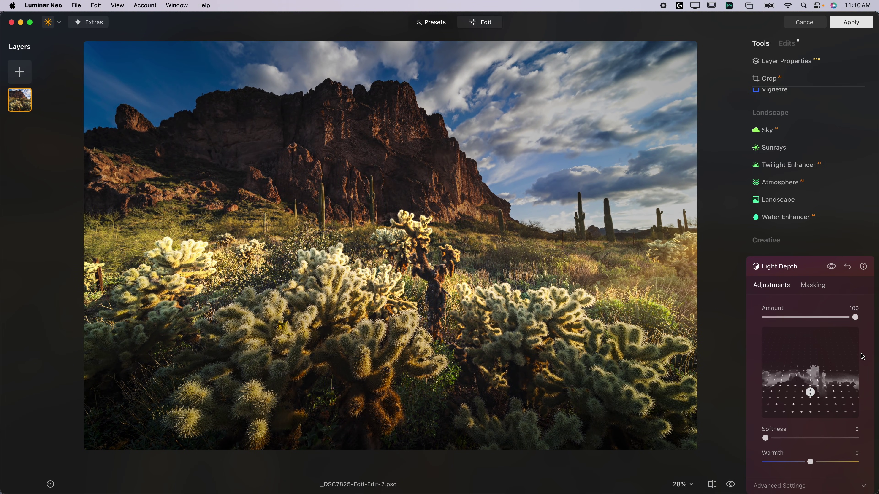
mouse_move(810, 400)
mouse_down()
mouse_move(799, 328)
mouse_move(798, 376)
mouse_move(810, 393)
mouse_move(806, 359)
mouse_up()
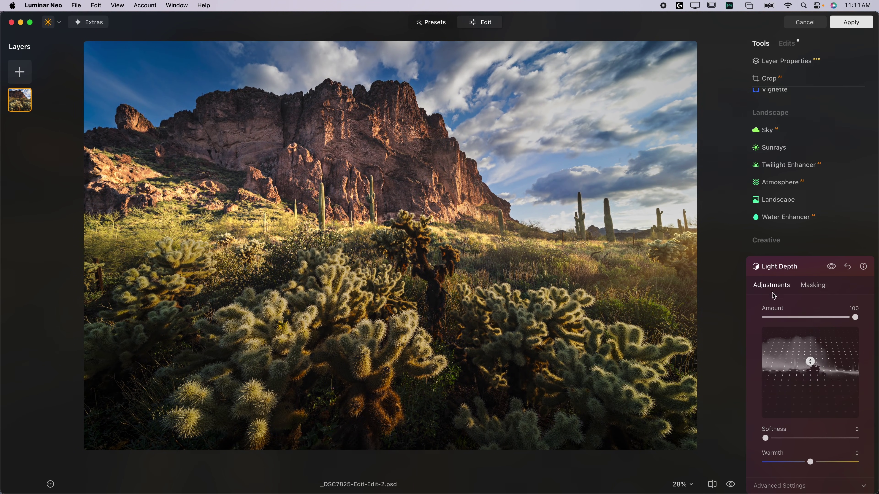
Compare Light Depth on and off, expand Advanced Settings, and set Brightness Far to 0.
click(831, 267)
click(831, 267)
scroll(759, 421, down, 3)
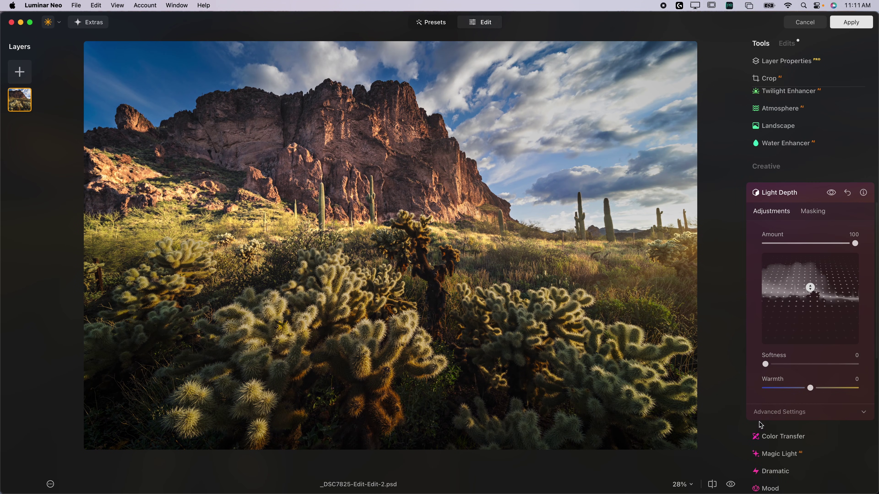
click(768, 415)
scroll(768, 416, down, 5)
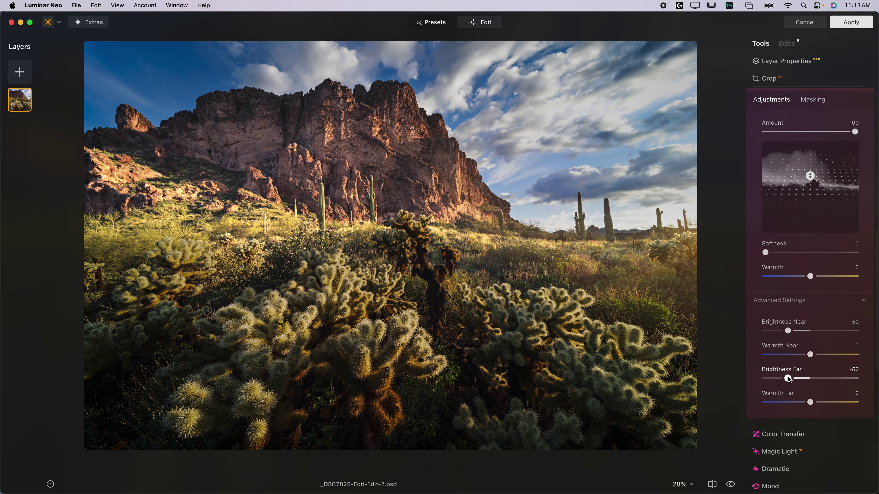
drag(789, 381, 808, 377)
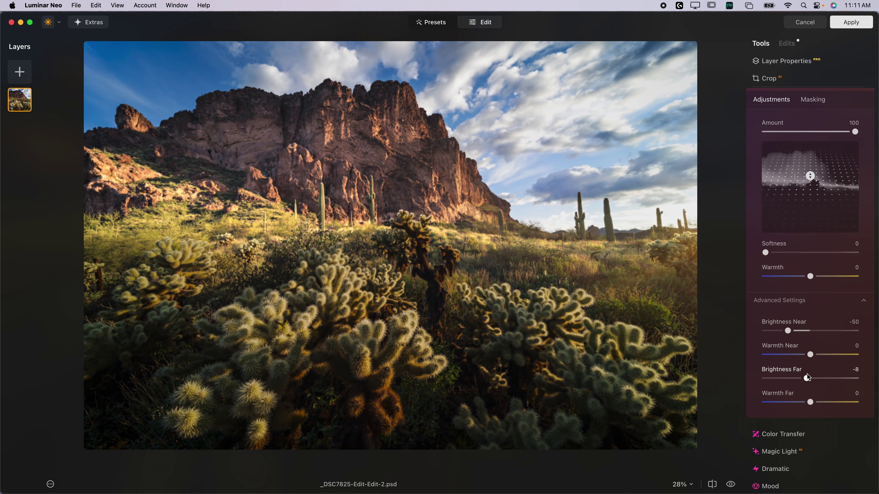
click(810, 379)
Set Brightness Near -15, Warmth 14, Warmth Near -13 and Warmth Far -12, then compare before and after.
drag(787, 331, 803, 331)
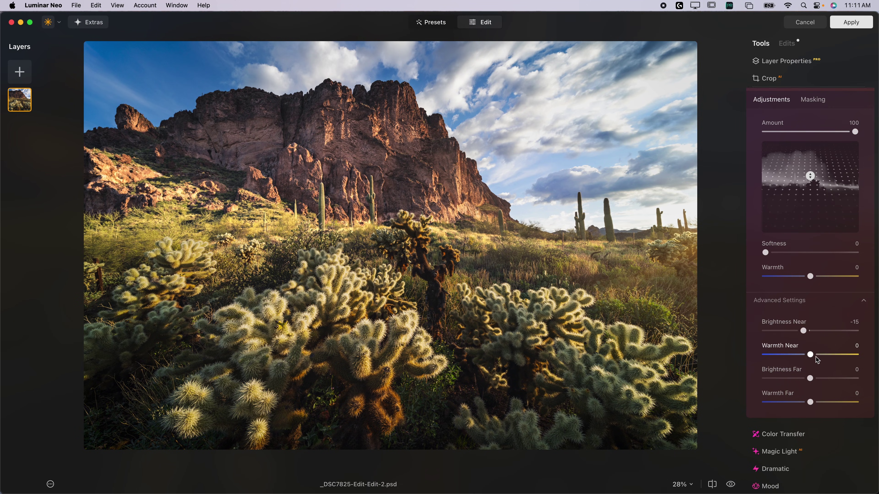
mouse_move(811, 277)
mouse_down()
mouse_move(827, 276)
mouse_move(816, 276)
mouse_up()
drag(810, 357, 804, 357)
drag(810, 402, 805, 402)
scroll(830, 208, up, 2)
click(833, 124)
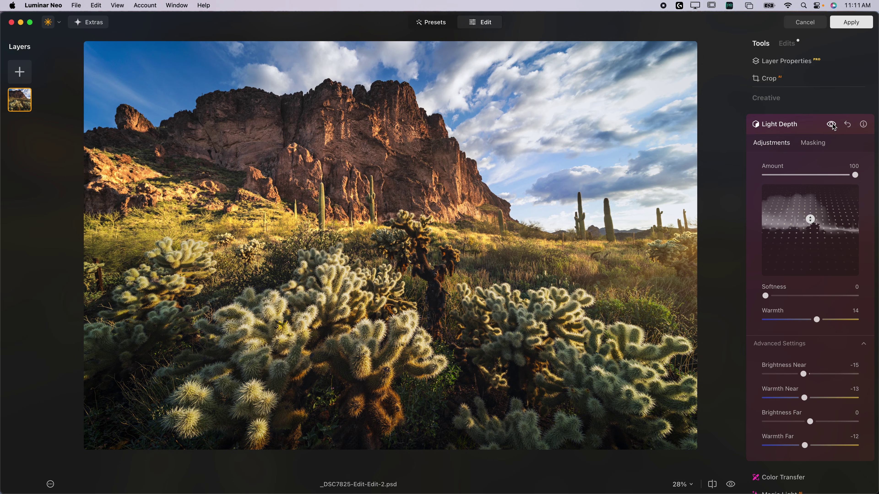
click(832, 125)
scroll(414, 238, up, 10)
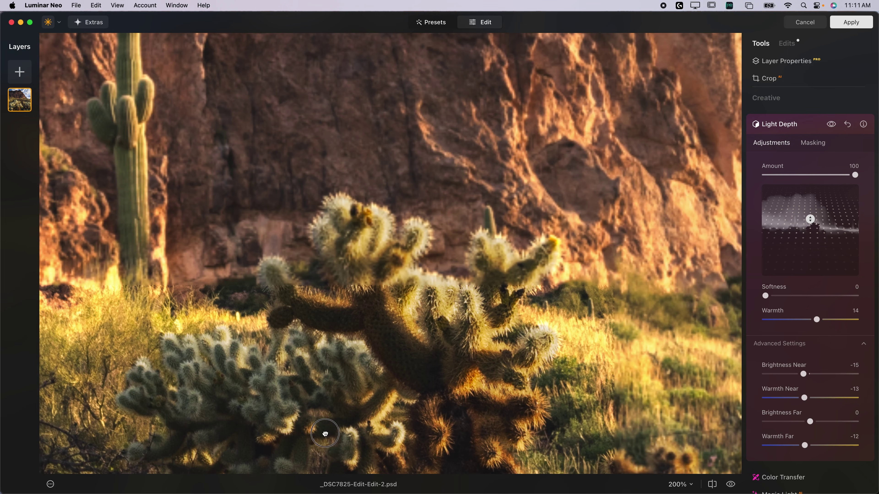
click(831, 124)
click(831, 124)
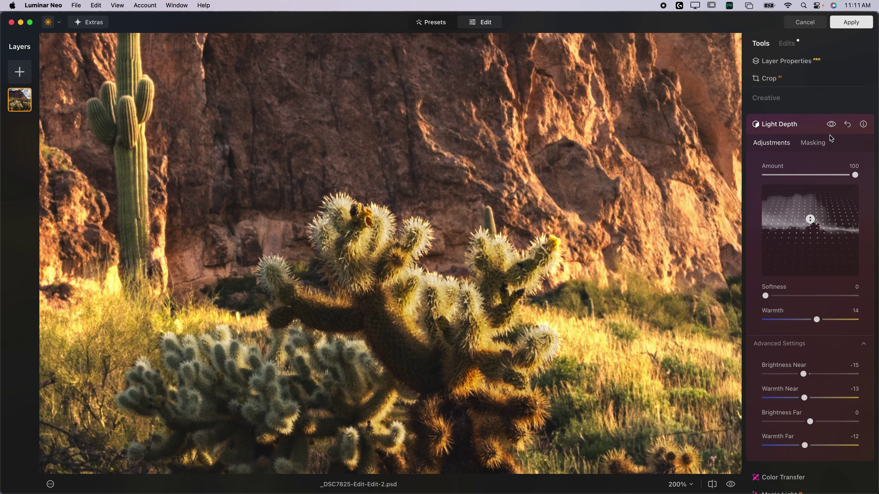
click(831, 124)
click(831, 124)
click(831, 124)
click(831, 124)
key(super+0)
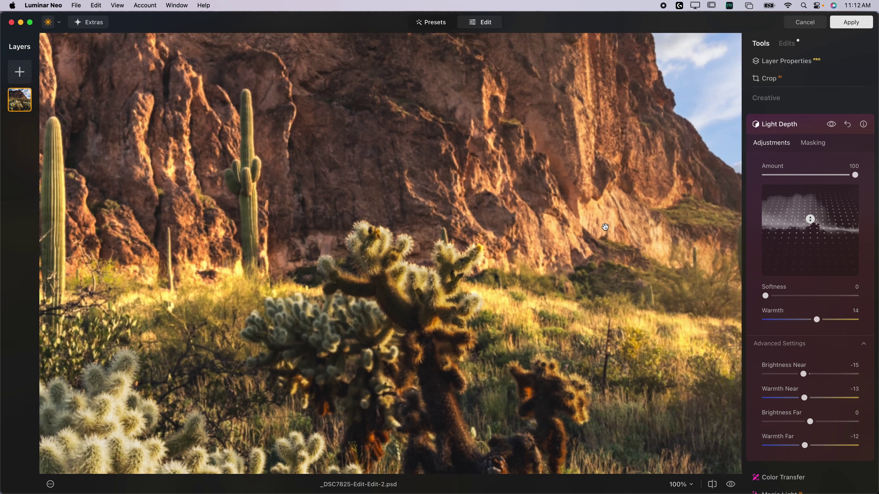
click(831, 124)
click(831, 124)
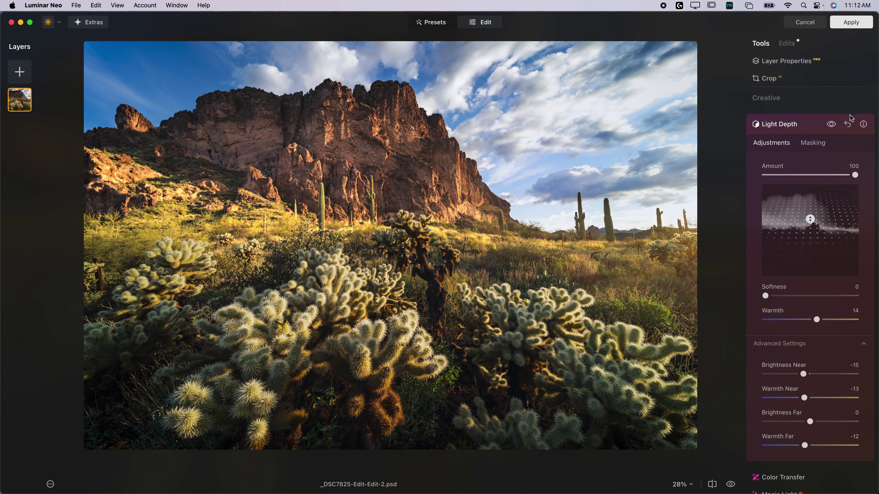
click(832, 126)
click(832, 126)
click(832, 126)
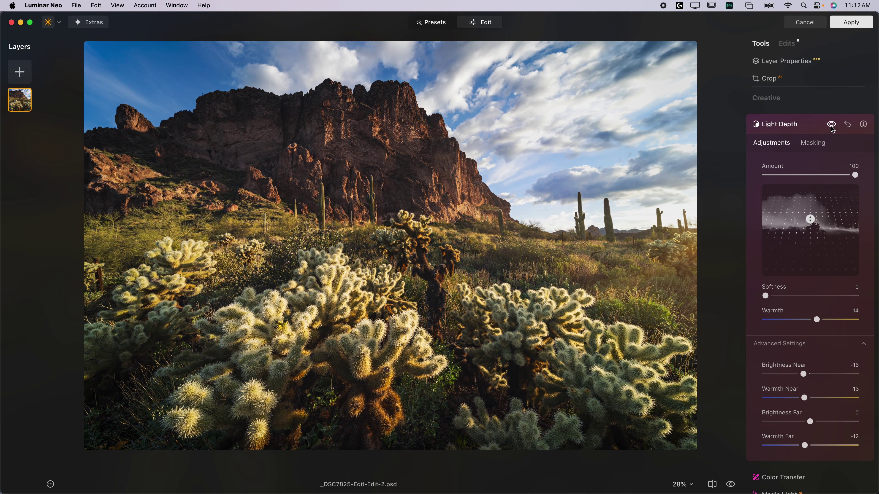